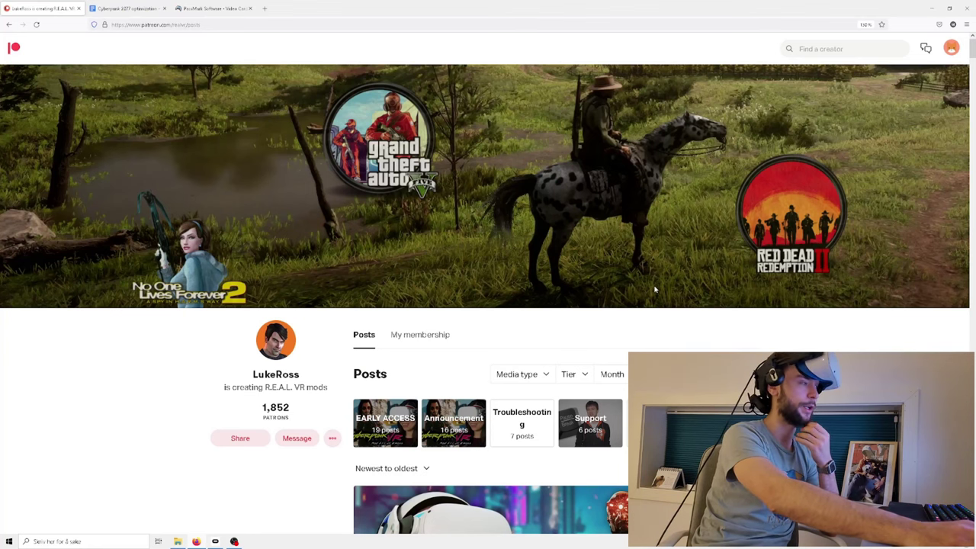
Step: Find the Cyberpunk 2077 R.E.A.L. VR mod post and download REAL_mod_by_LukeRoss_v3_0_2.zip
scroll(787, 337, "down", 5)
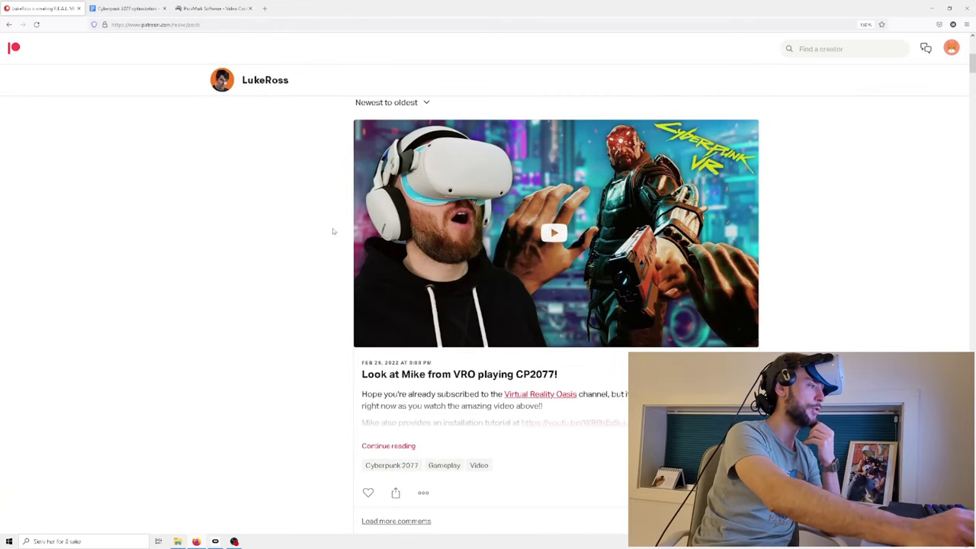
scroll(555, 282, "down", 7)
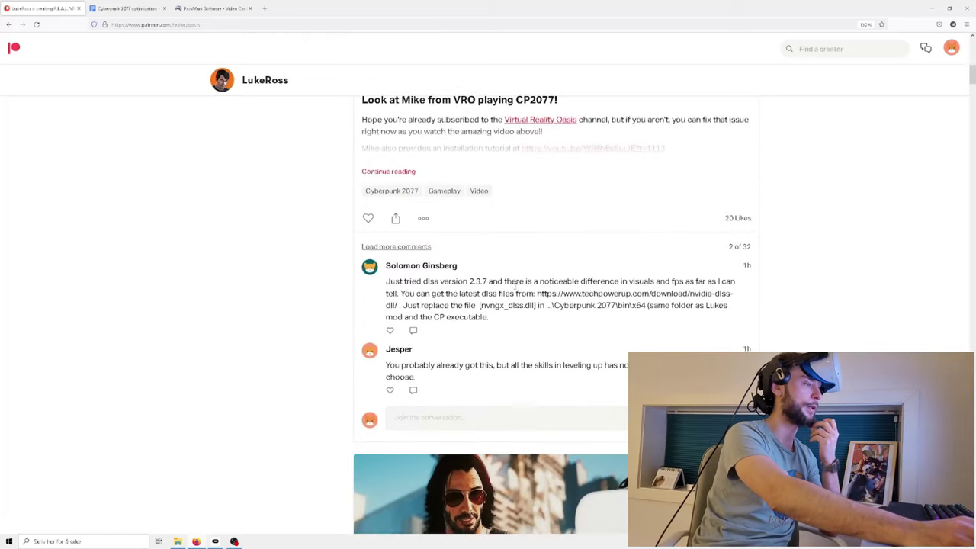
scroll(507, 292, "down", 1)
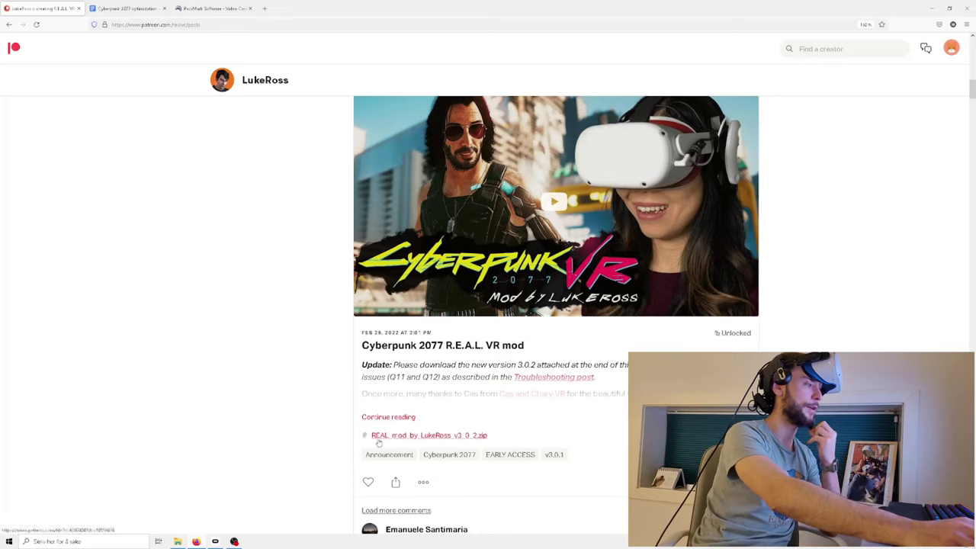
left_click(380, 437)
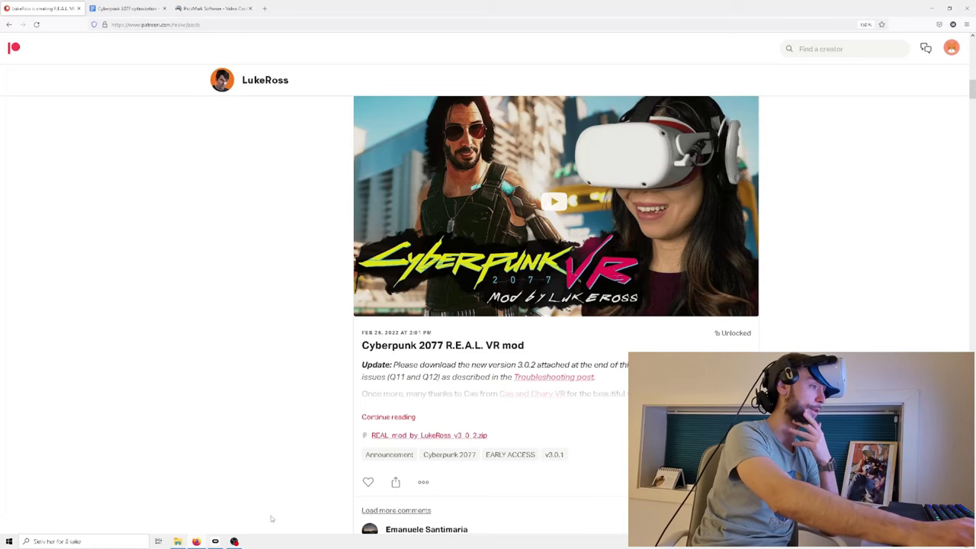
Step: Switch to Steam and open Cyberpunk 2077 from the game library
left_click(928, 7)
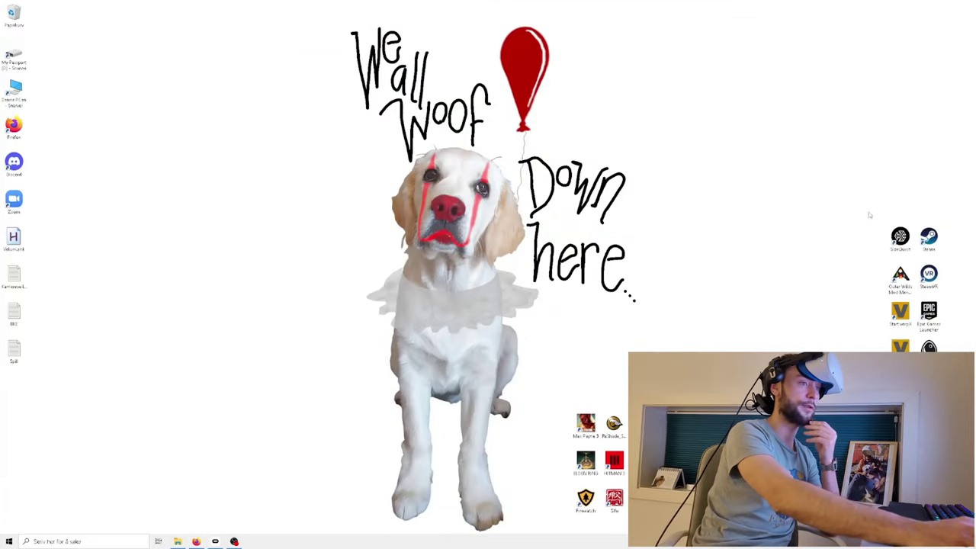
left_click(929, 238)
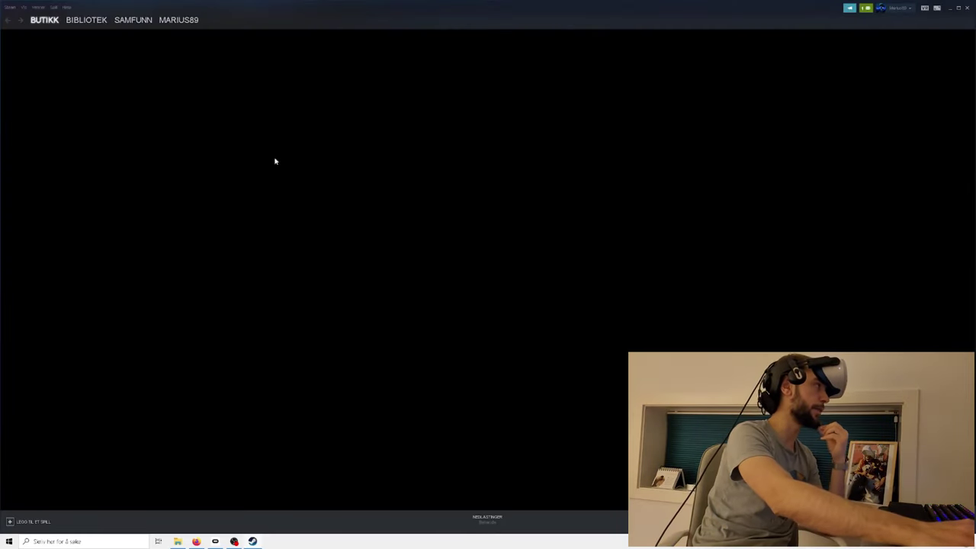
mouse_move(87, 23)
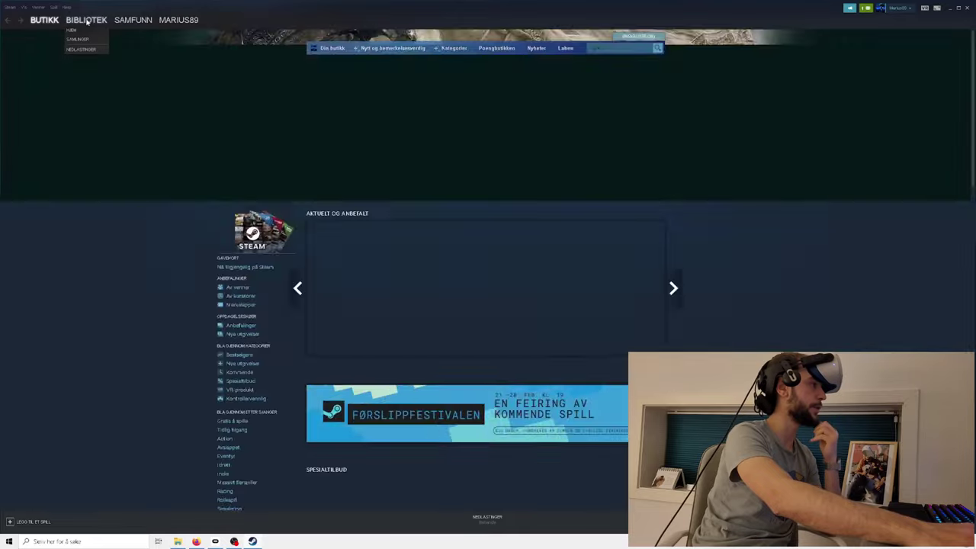
left_click(86, 20)
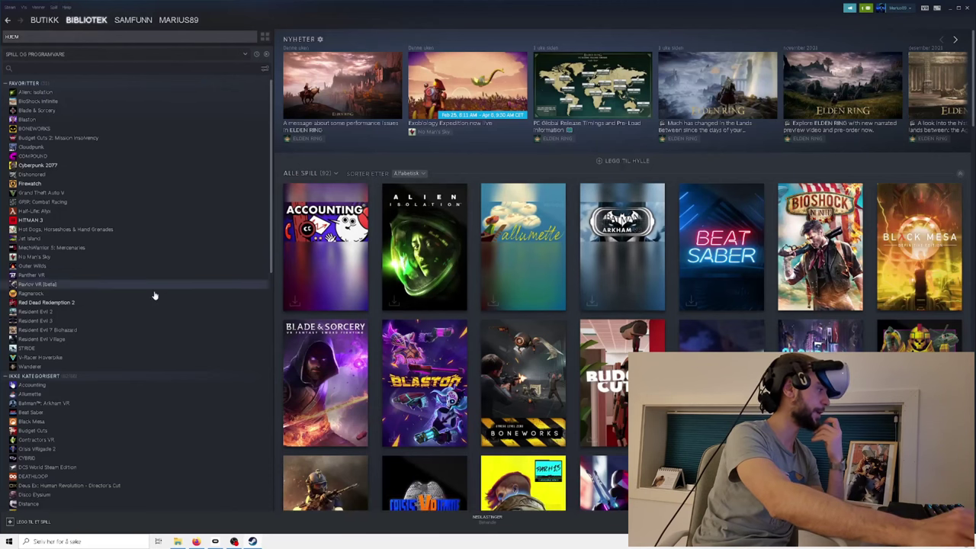
left_click(64, 165)
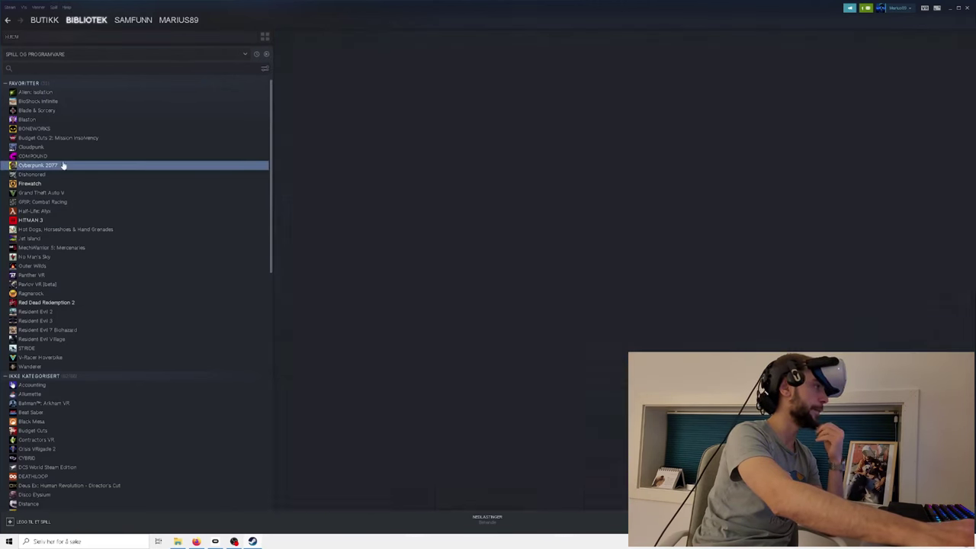
Step: Browse Cyberpunk 2077's local files and open the bin\x64 folder of the installation
left_click(924, 162)
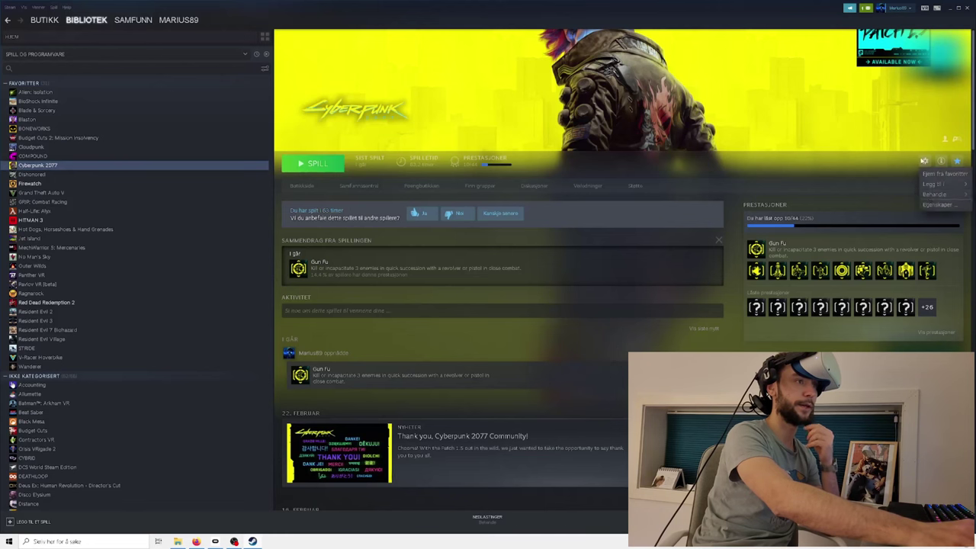
mouse_move(936, 194)
left_click(898, 206)
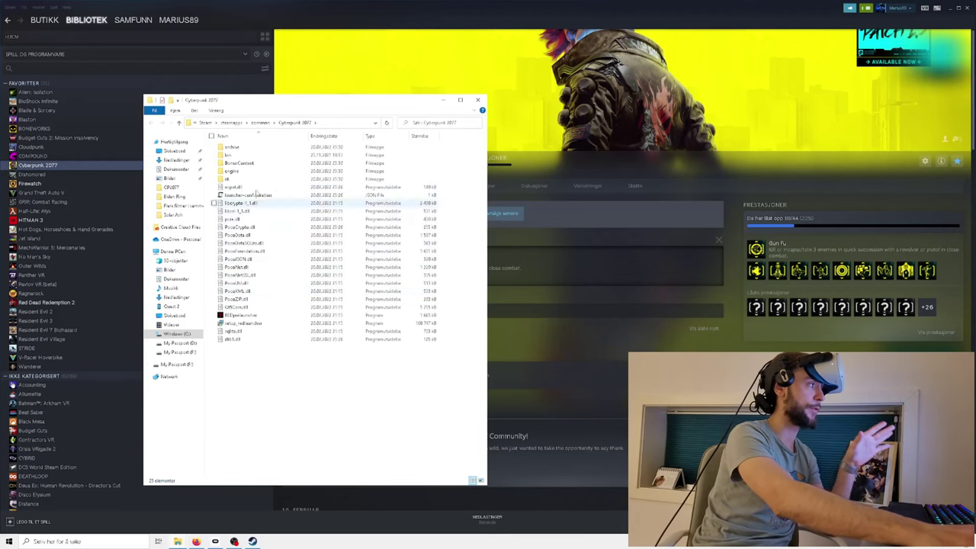
double_click(231, 155)
double_click(233, 147)
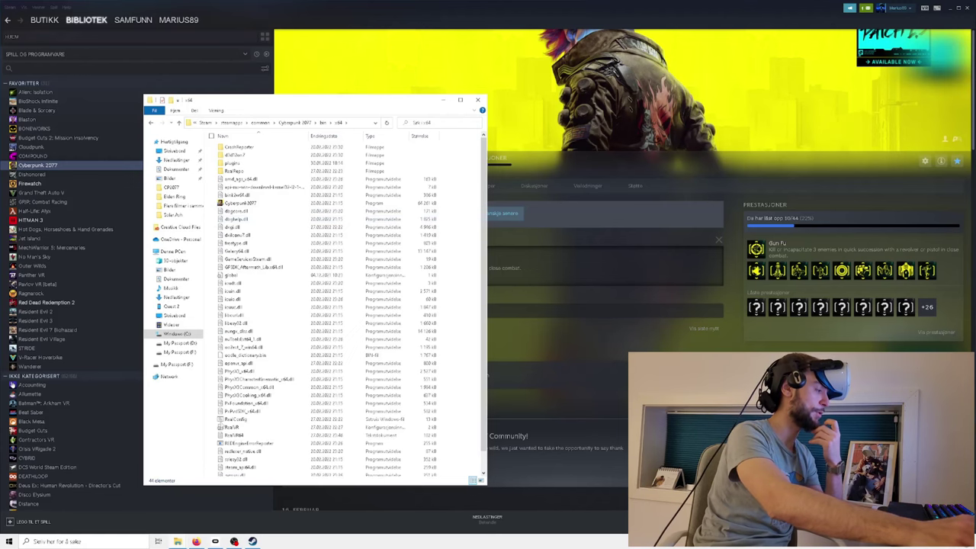
Step: Open the REAL_mod_by_LukeRoss_v3_0_2 archive from the desktop Mods folder beside the x64 folder and select all its contents
mouse_move(182, 542)
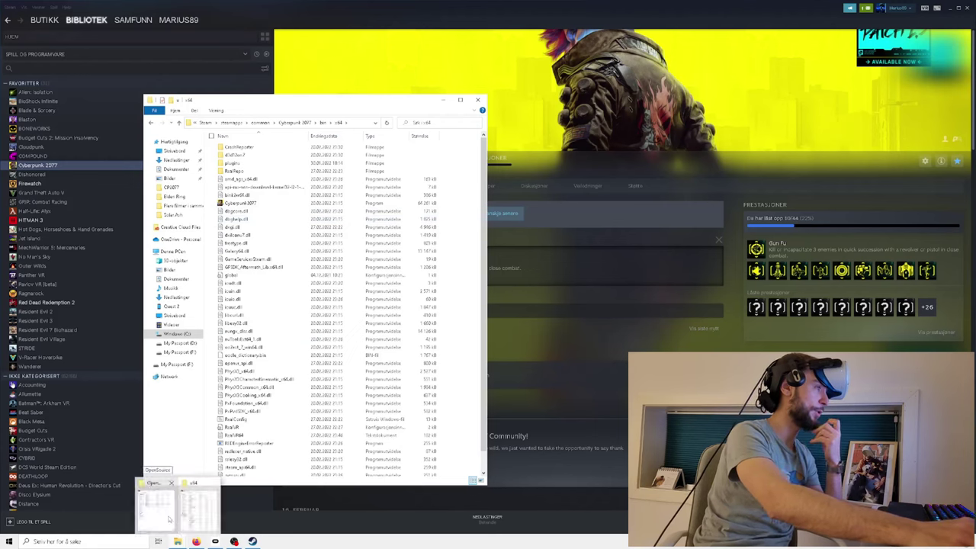
left_click(169, 519)
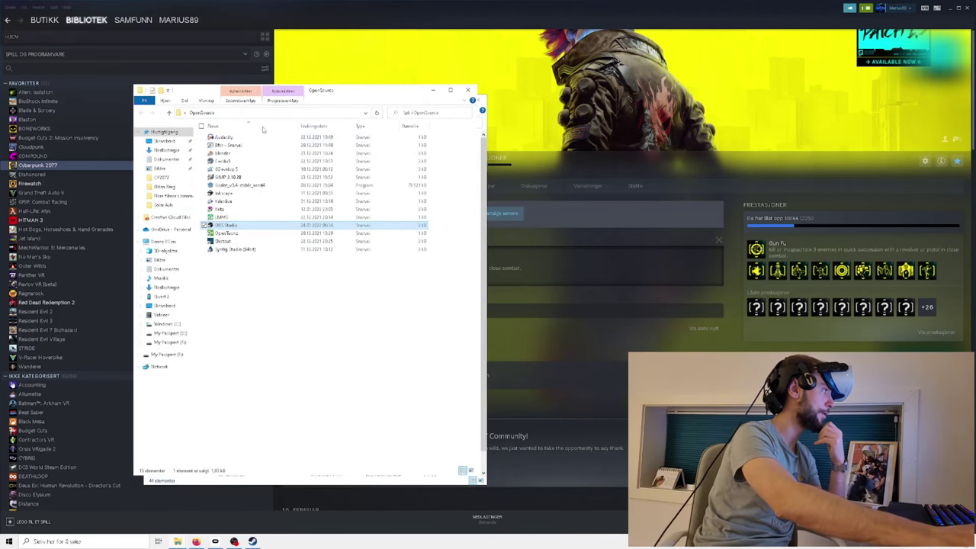
key("alt+Up")
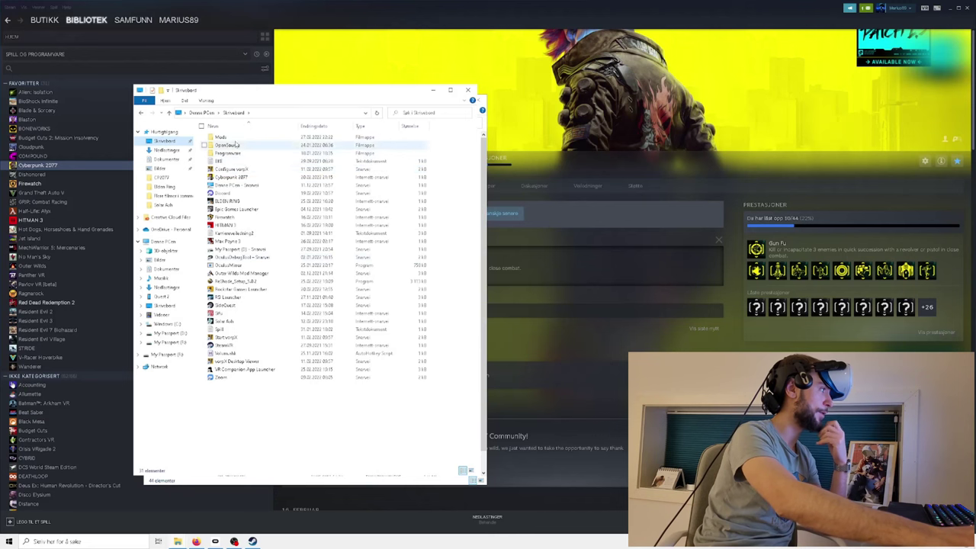
double_click(229, 138)
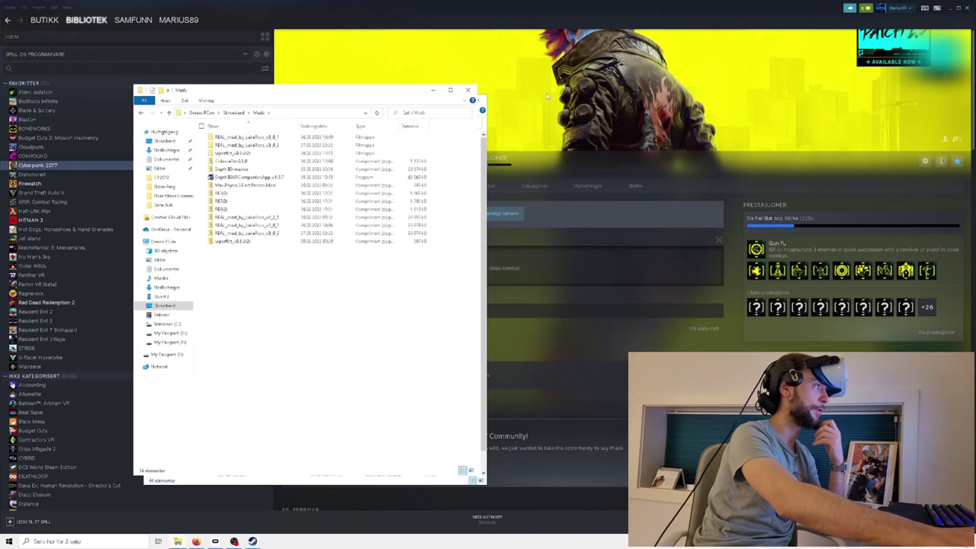
left_click_drag(310, 90, 688, 86)
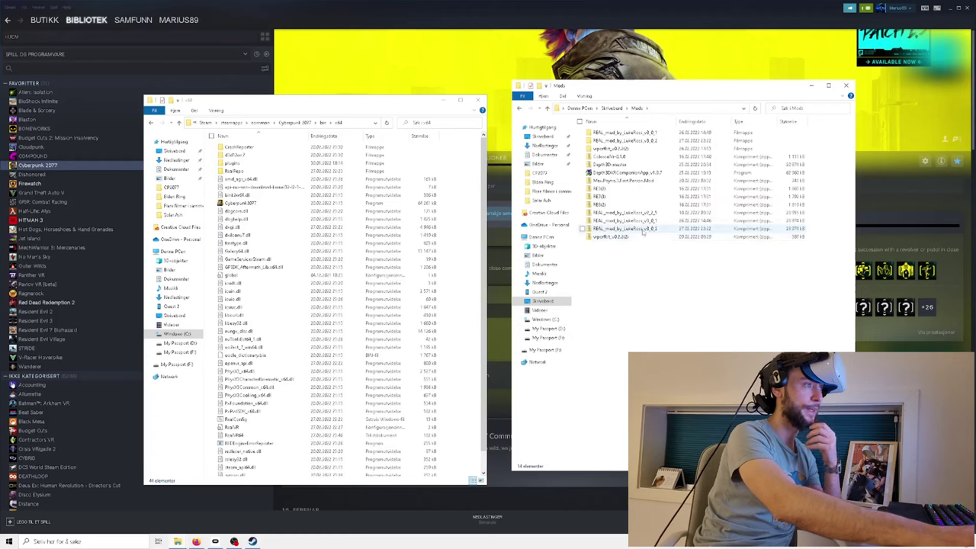
double_click(643, 231)
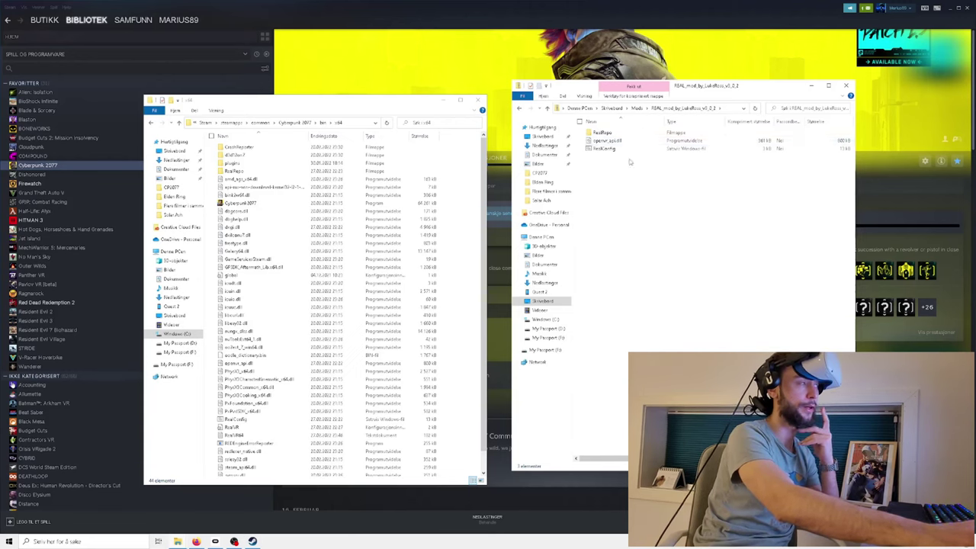
left_click_drag(636, 232, 581, 128)
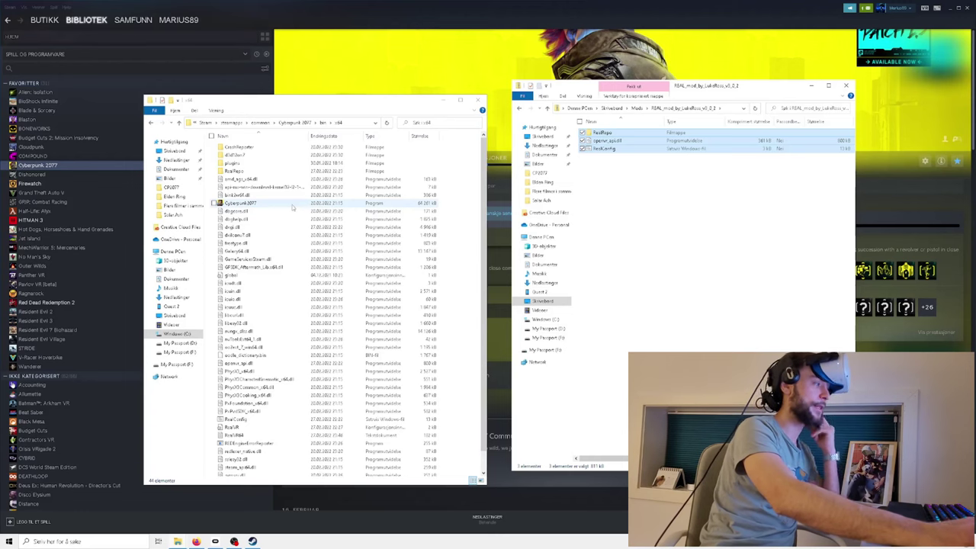
Step: Run RealConfig from the game's x64 folder and close its console window
double_click(263, 421)
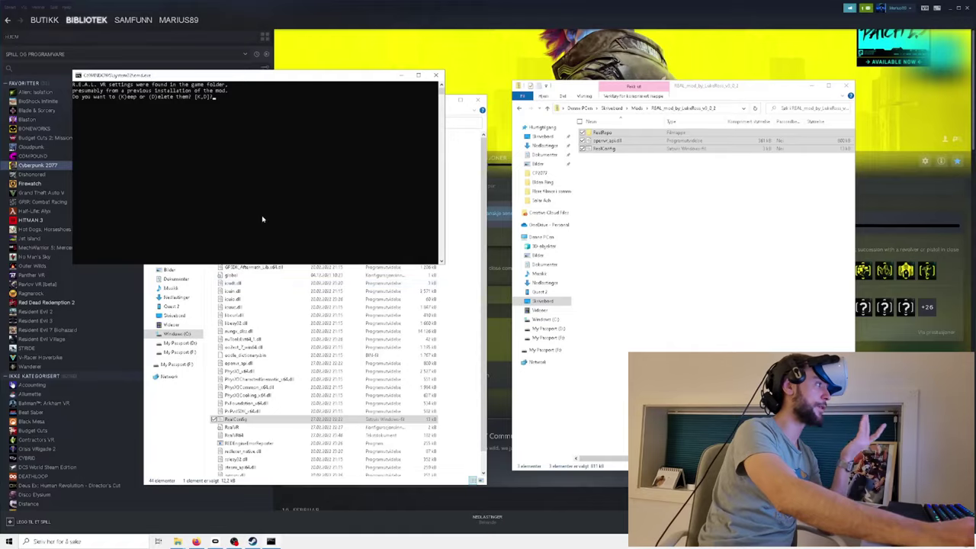
left_click(436, 75)
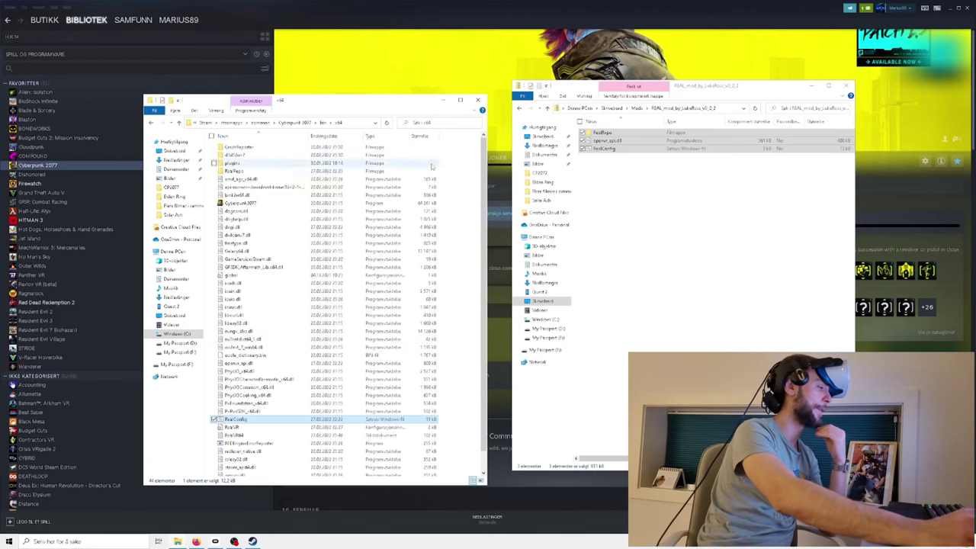
Step: Switch to the Oculus app, check the Quest 2 graphics preferences without changing them, and minimize the app
mouse_move(196, 540)
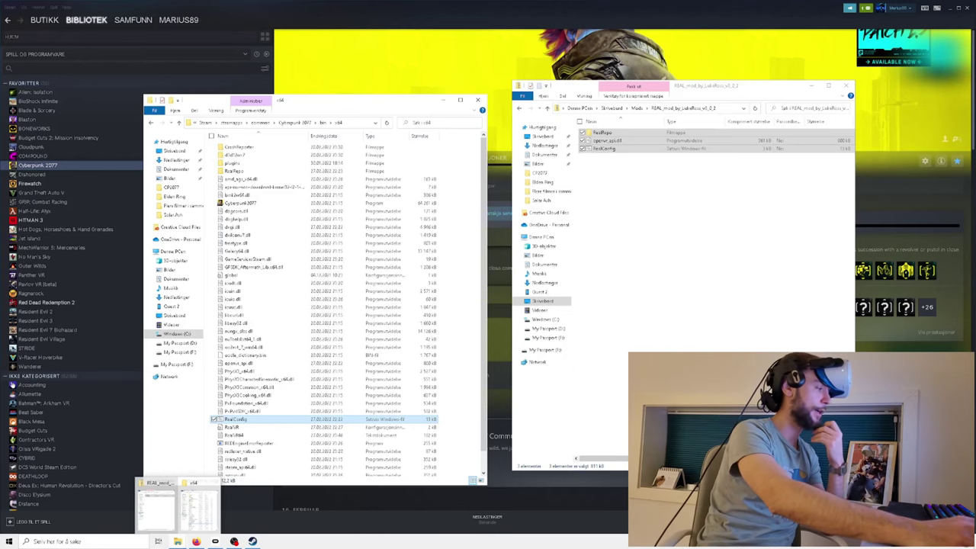
mouse_move(234, 542)
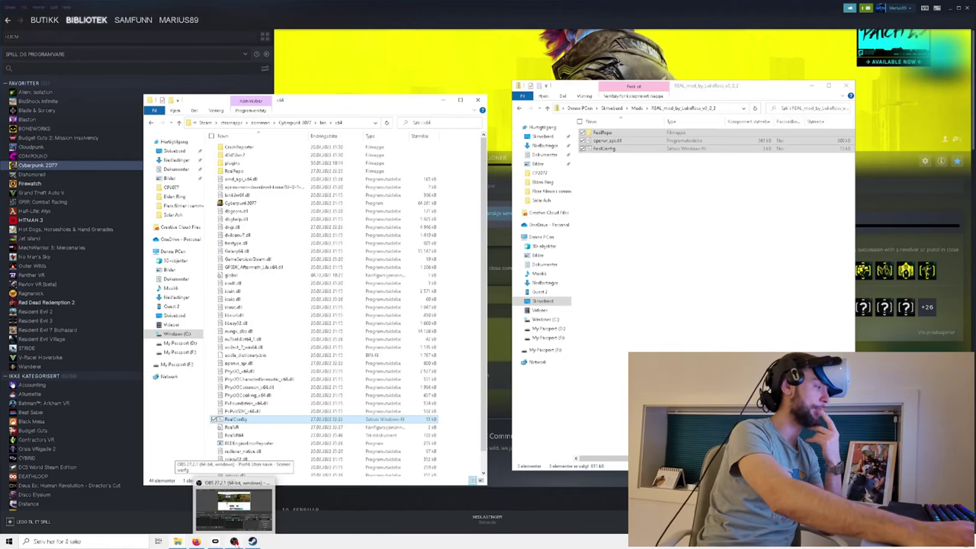
left_click(218, 542)
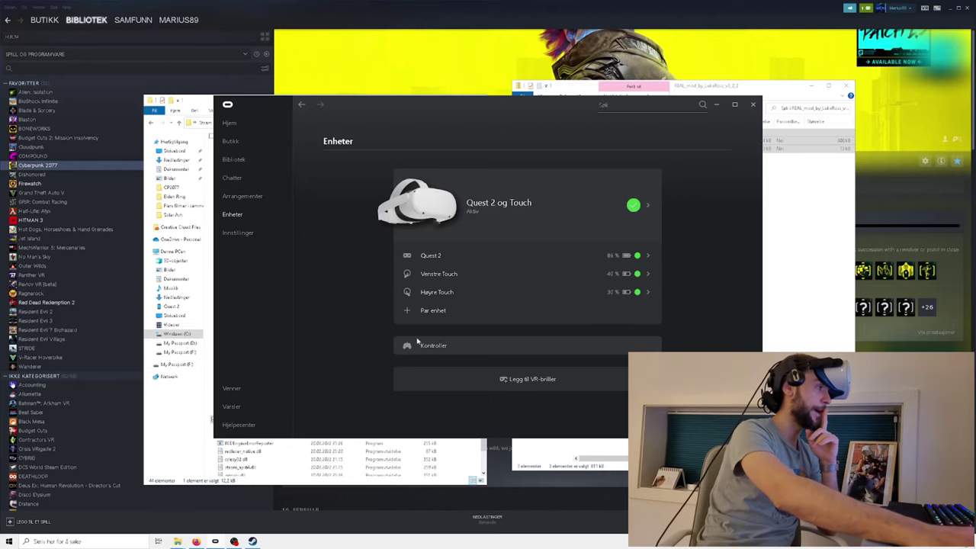
left_click(503, 222)
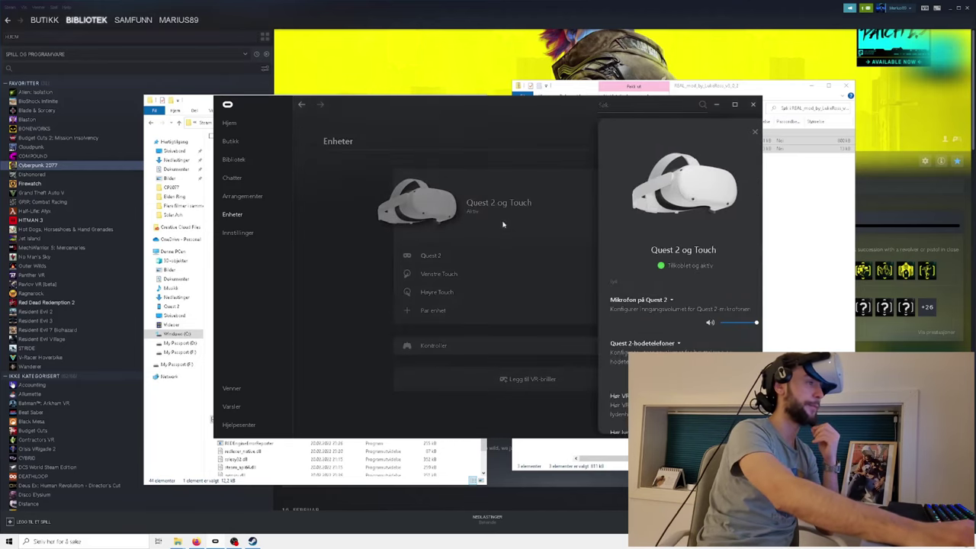
scroll(661, 285, "down", 3)
left_click(659, 279)
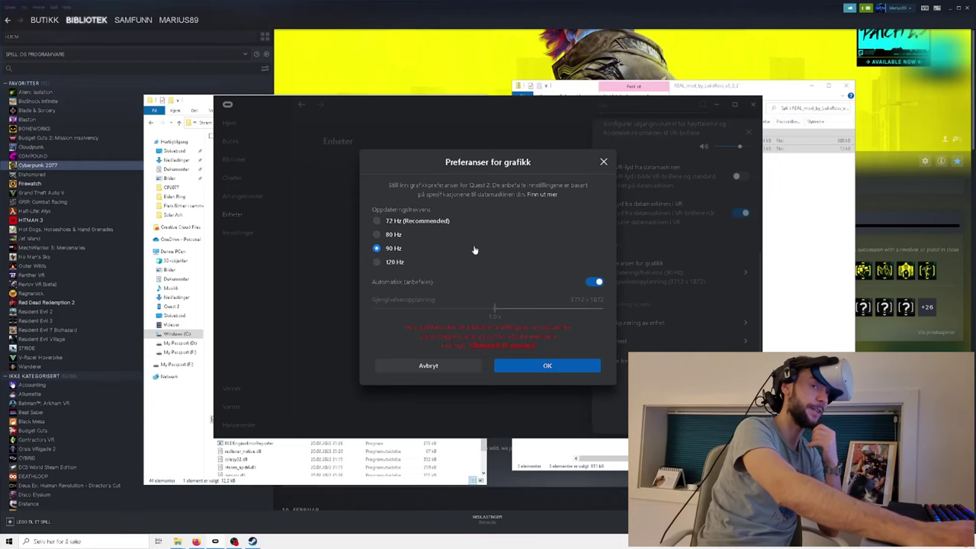
left_click(441, 369)
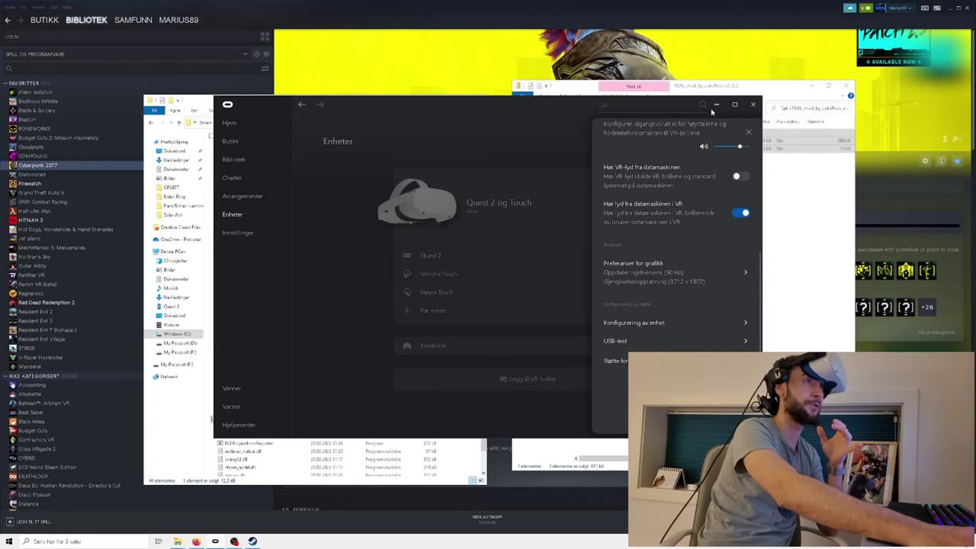
left_click(716, 104)
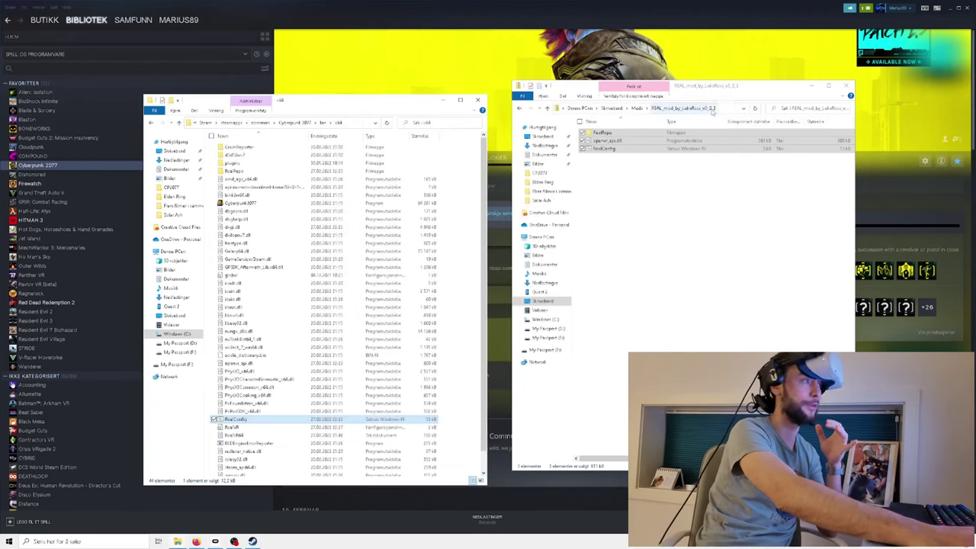
Step: Reopen the Oculus app to recheck the Quest 2 refresh rate and render resolution, keeping the app running in the background
left_click(643, 220)
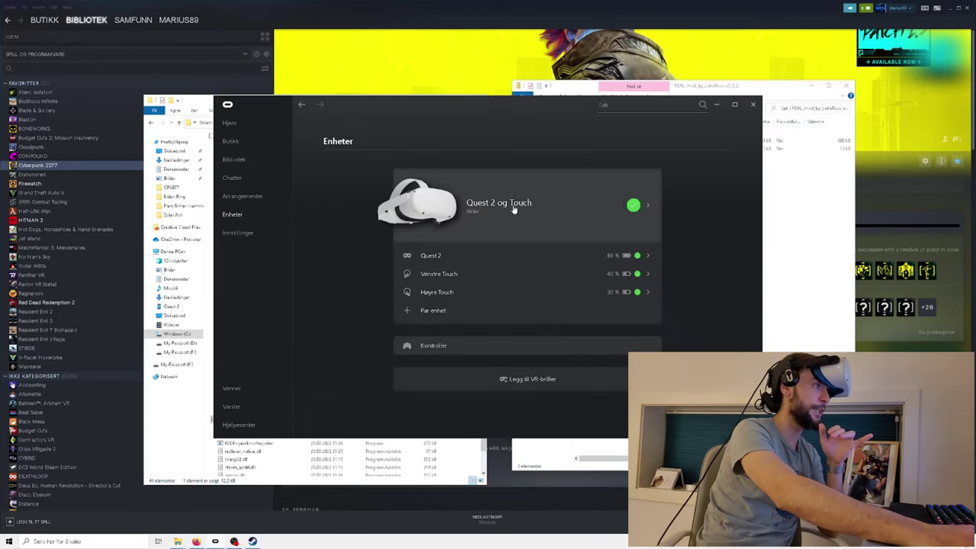
left_click(515, 212)
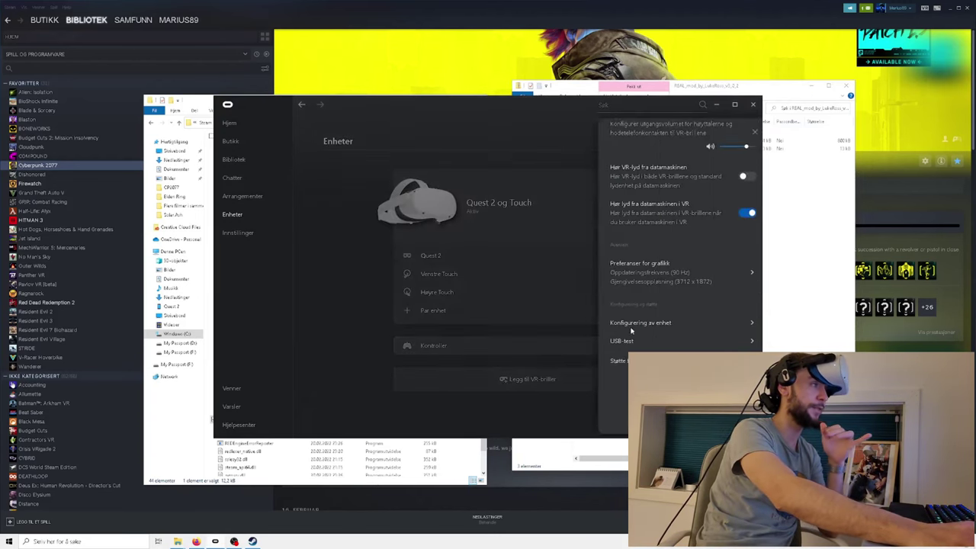
left_click(638, 267)
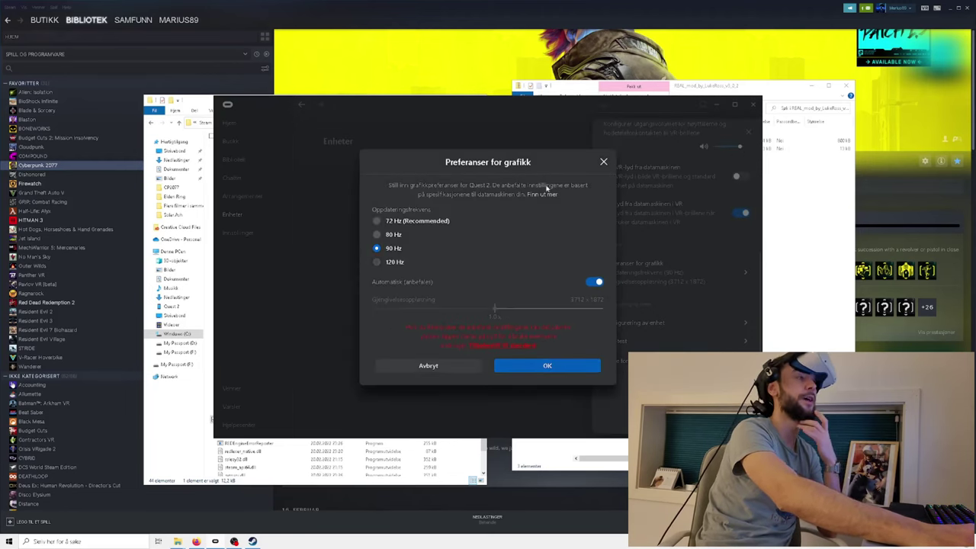
left_click(604, 162)
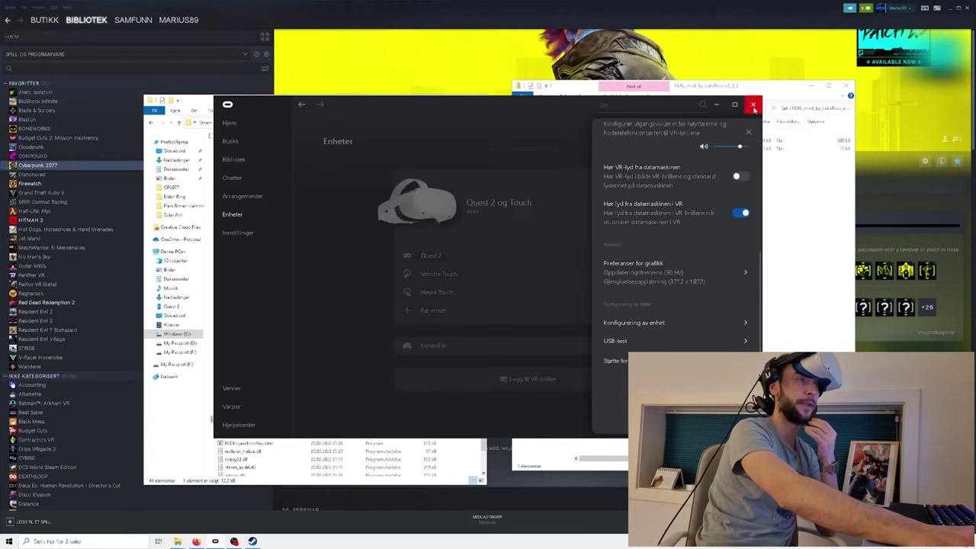
left_click(753, 105)
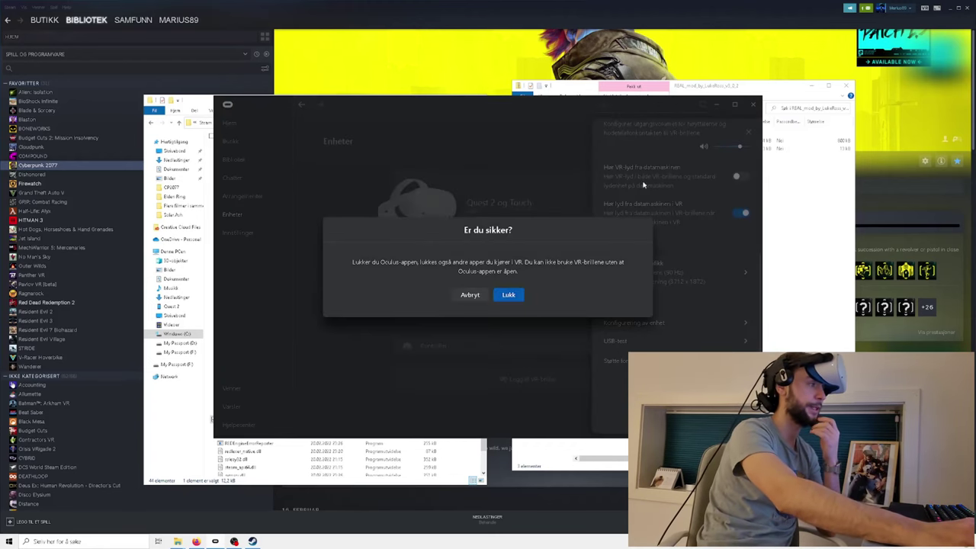
left_click(474, 298)
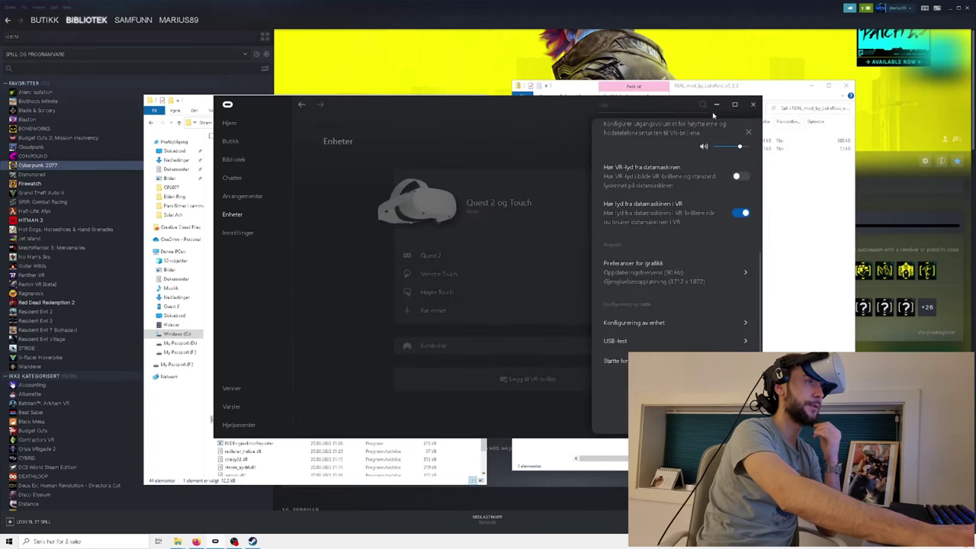
left_click(716, 105)
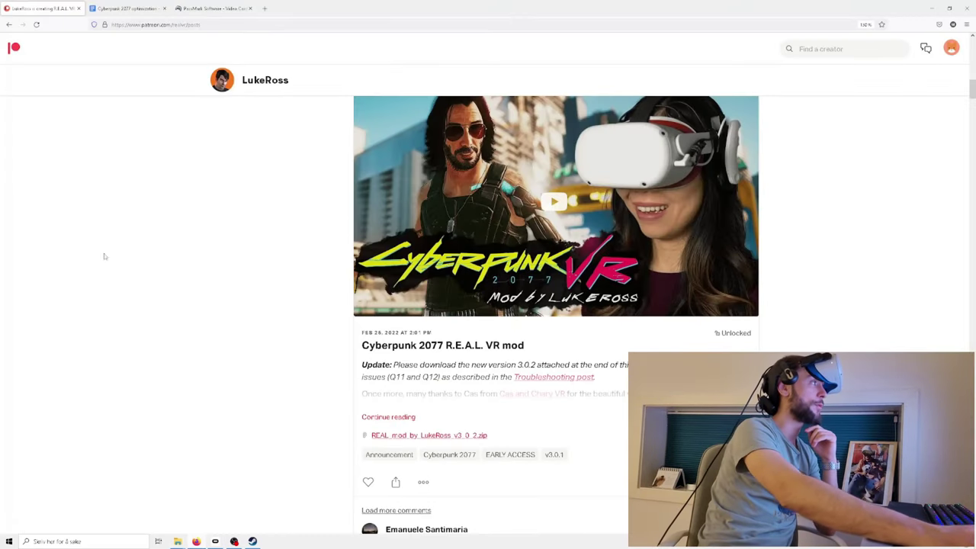
Step: Switch to the optimization document and rename it "Cyberpunk 2077 VR optimization"
left_click(116, 9)
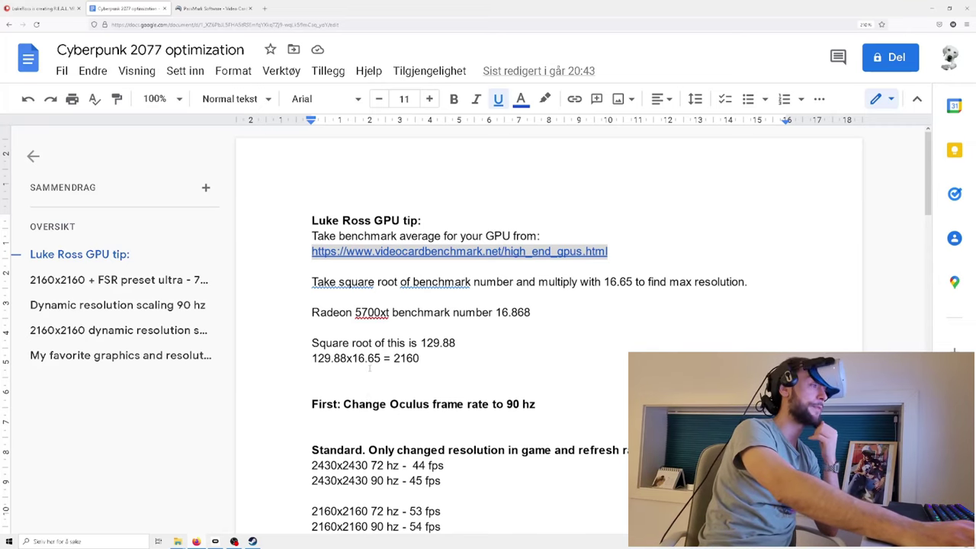
left_click(414, 376)
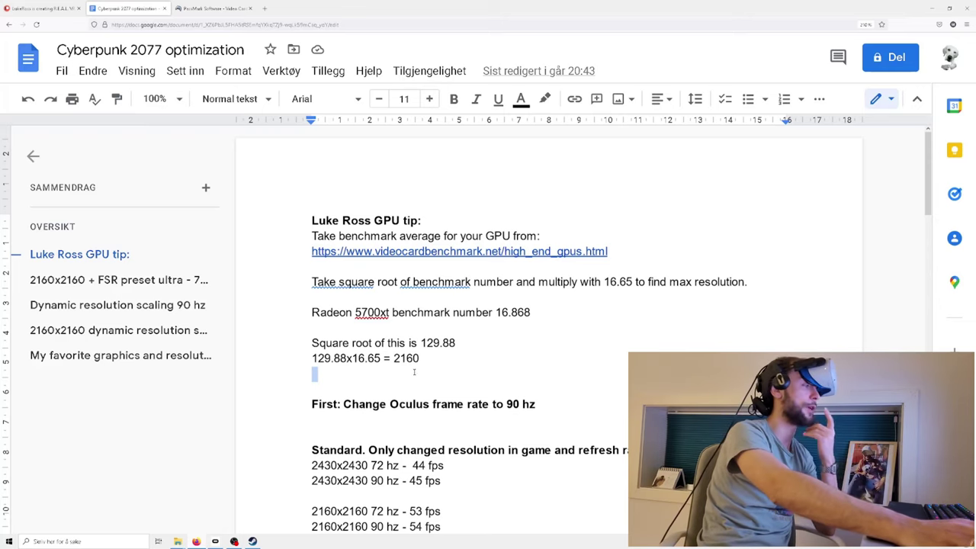
key("Left")
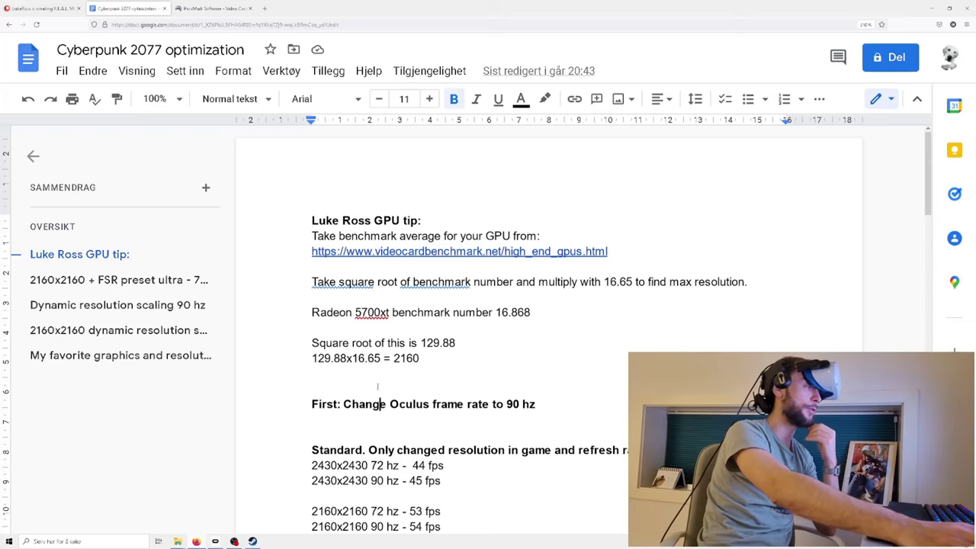
key("Down")
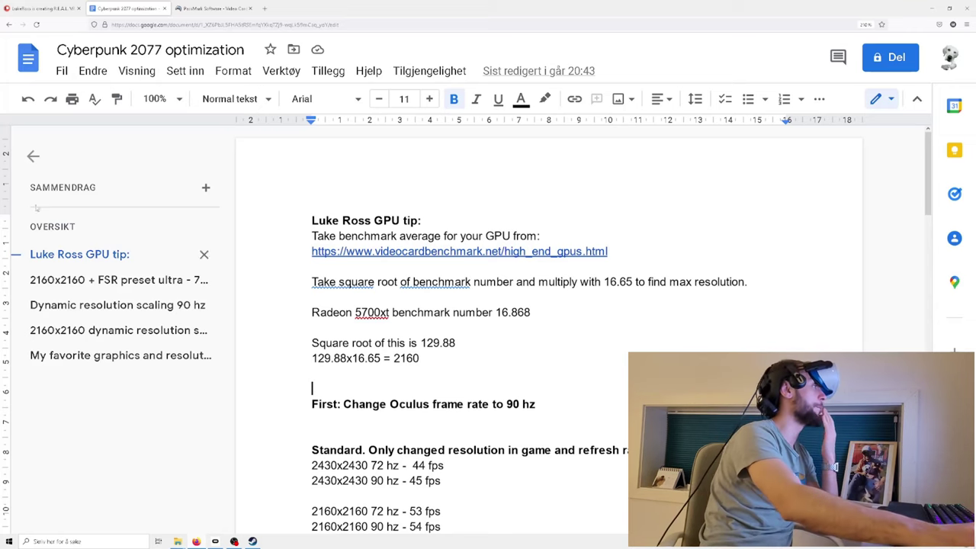
left_click(165, 49)
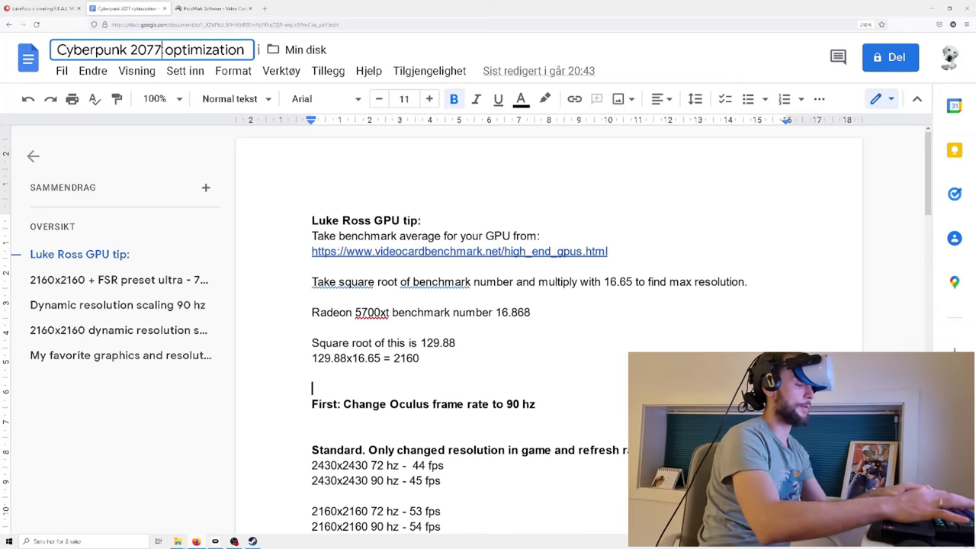
type("VR")
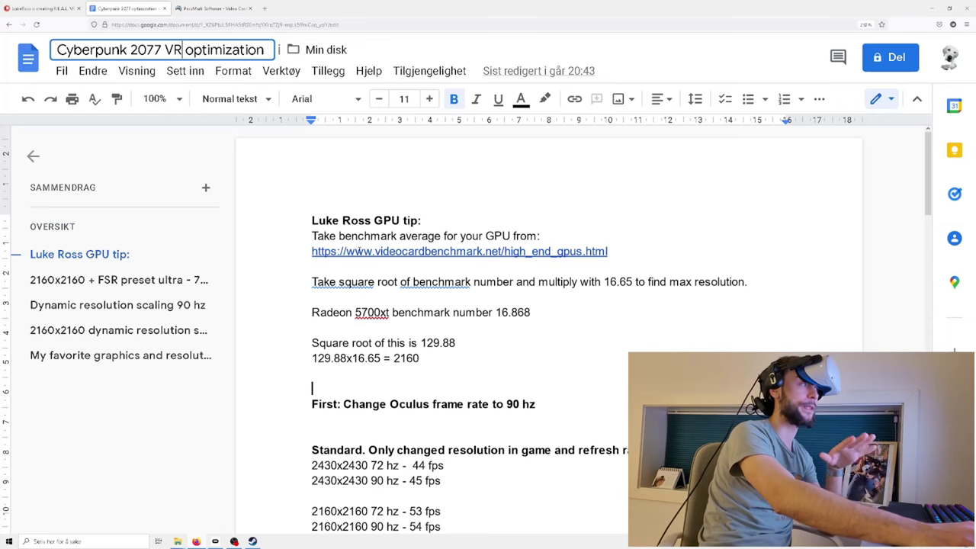
Step: Review the Cyberpunk 2077 R.E.A.L. VR mod post on the Patreon page and return to the optimization document
key("ctrl+shift+Tab")
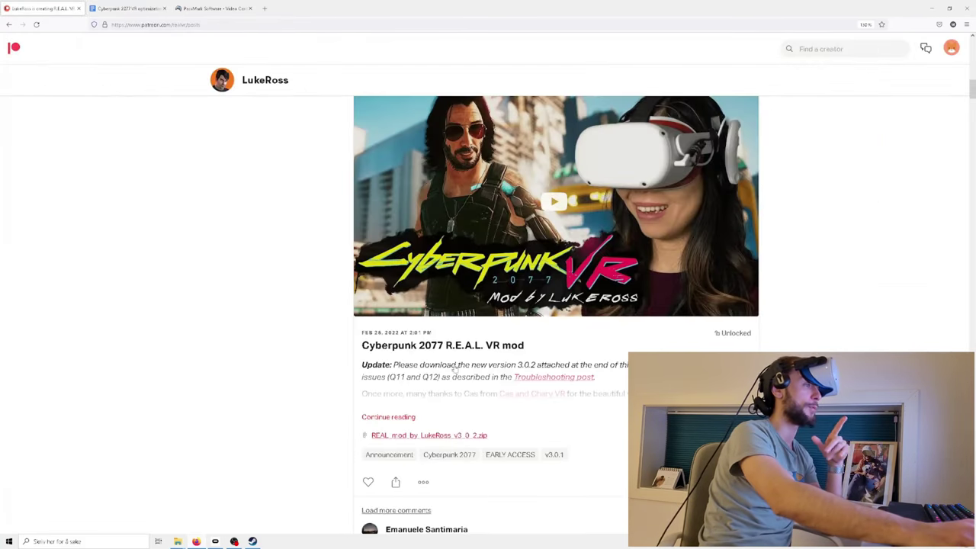
scroll(451, 367, "down", 2)
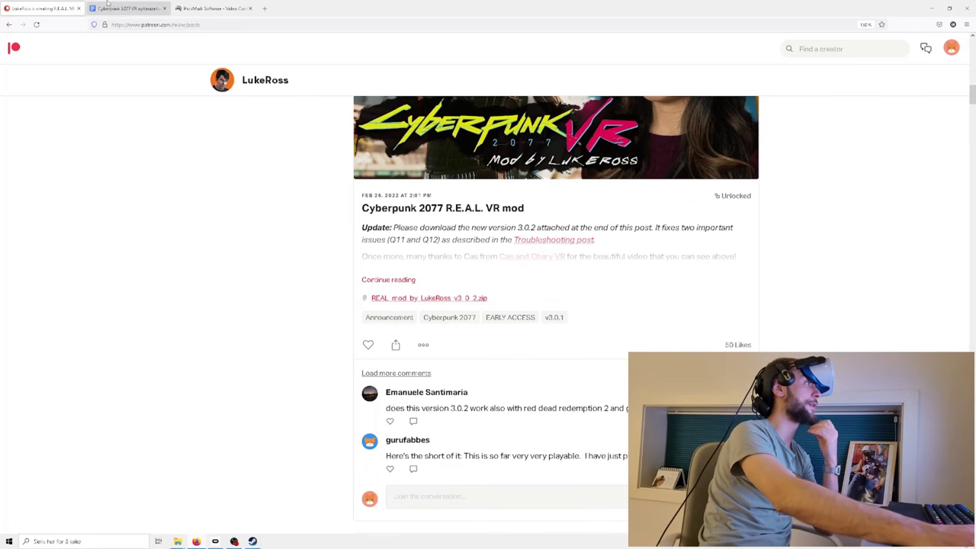
left_click(108, 6)
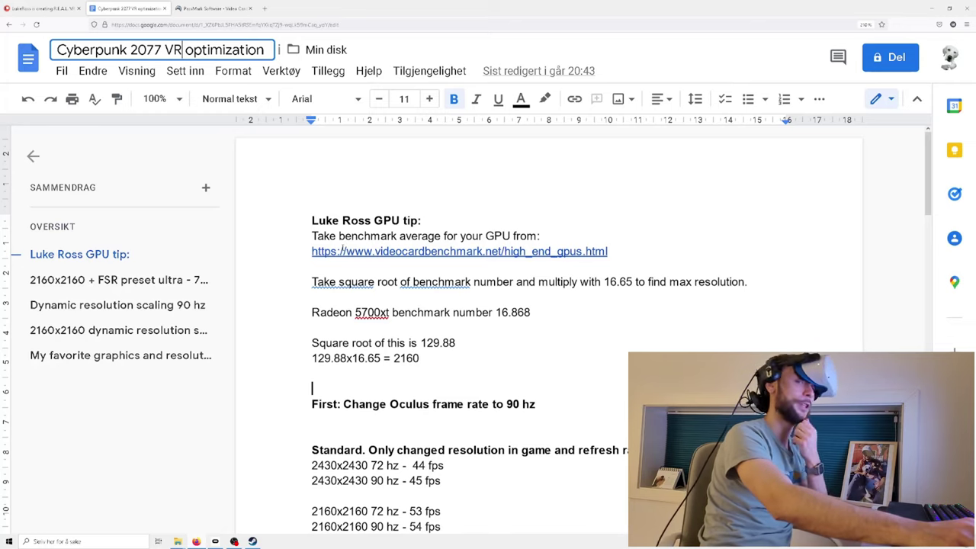
Step: Highlight the document's benchmark link and look up the Radeon RX 5700 XT on the PassMark high-end video card chart by searching "5700 xt"
left_click(312, 252)
left_click_drag(312, 252, 617, 249)
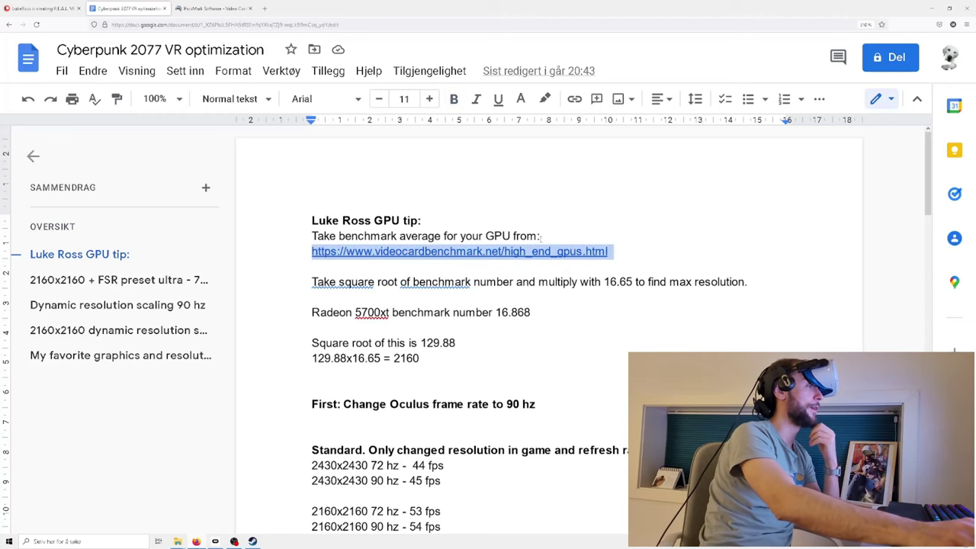
left_click(203, 9)
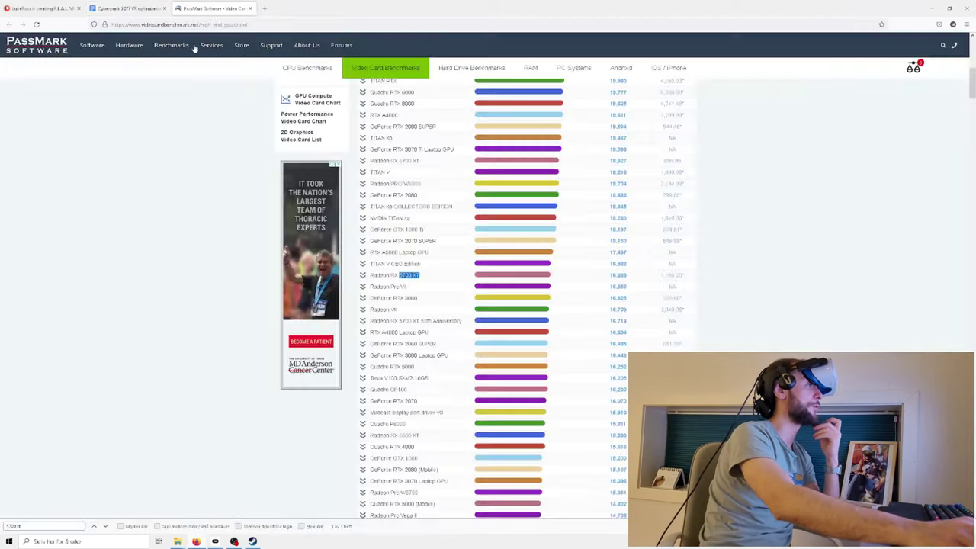
scroll(218, 246, "up", 8)
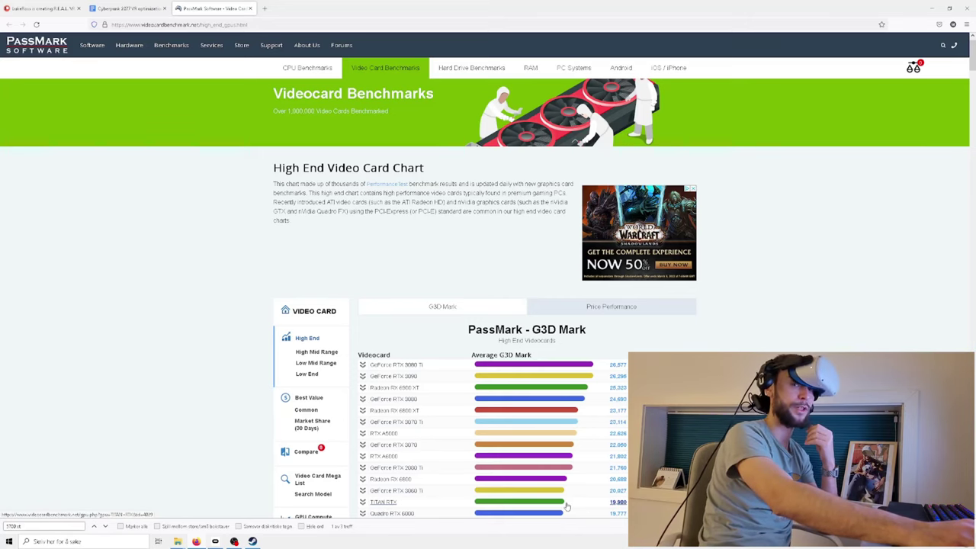
scroll(566, 506, "down", 3)
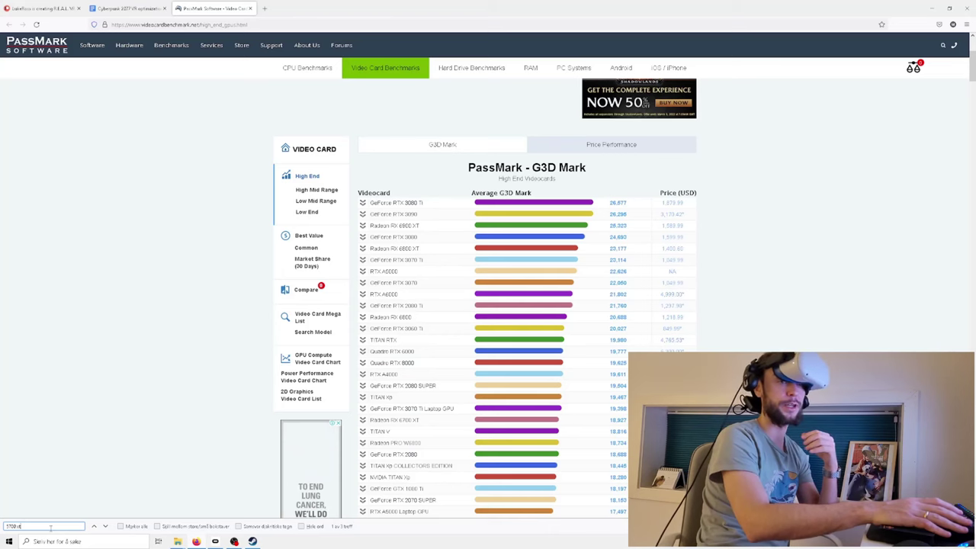
key("Return")
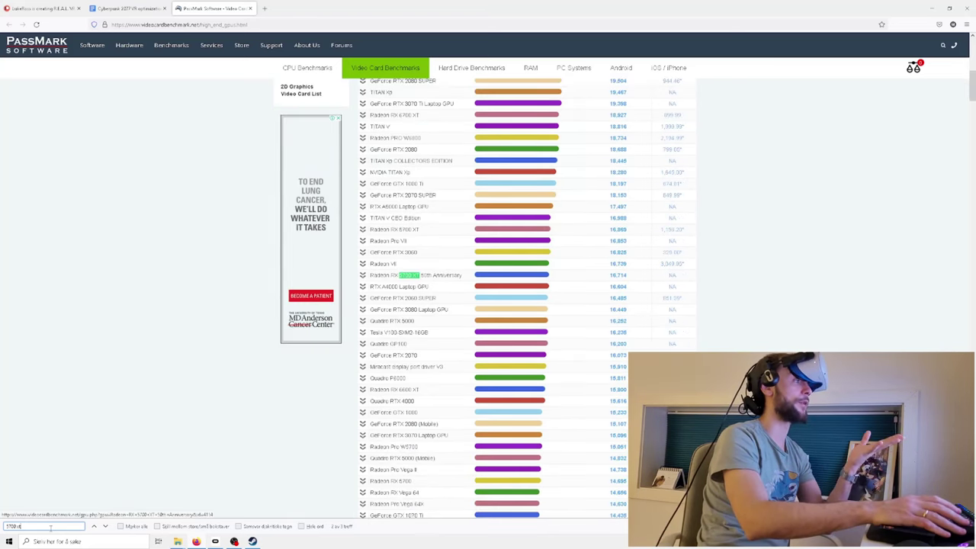
key("Return")
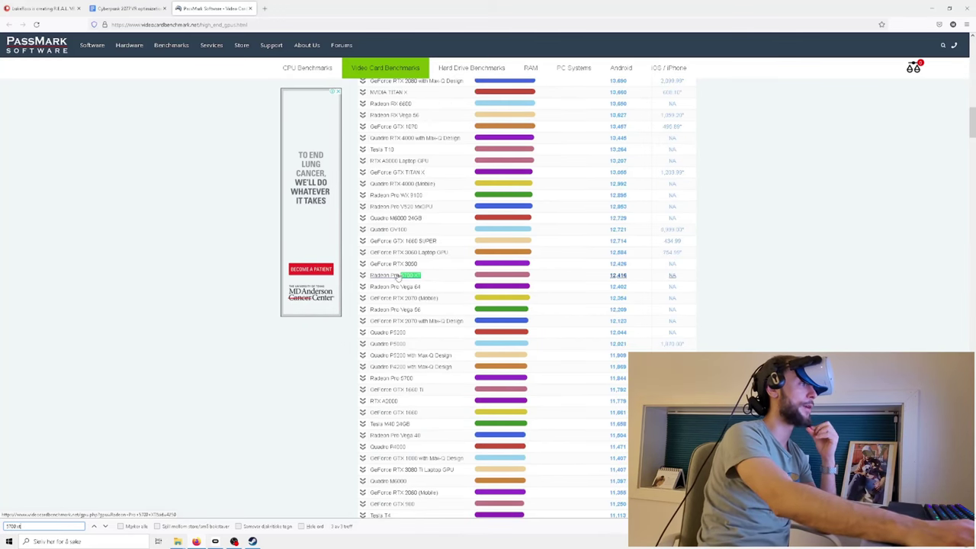
key("Return")
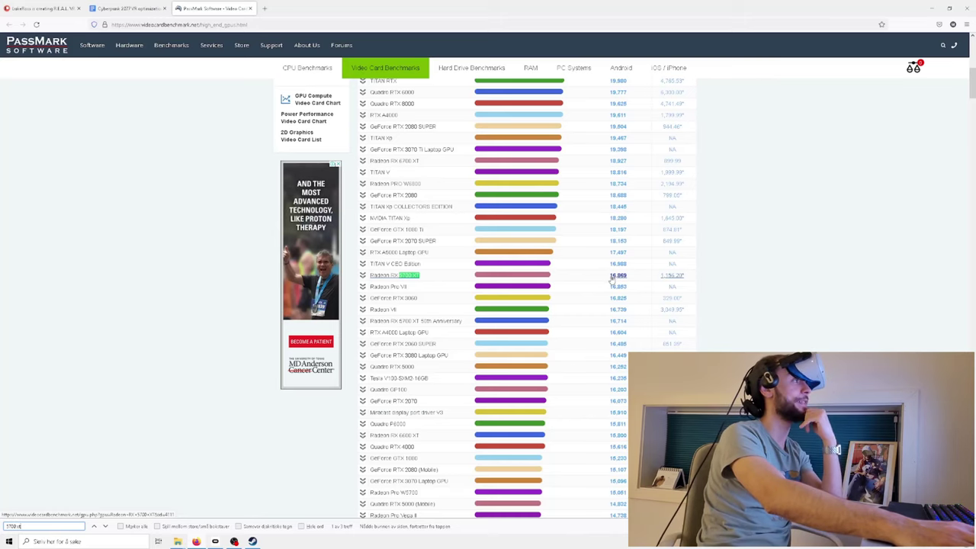
Step: Add the bold line "Radeon RX 5700 XT" directly above the "Standard" heading in the optimization document
left_click(126, 8)
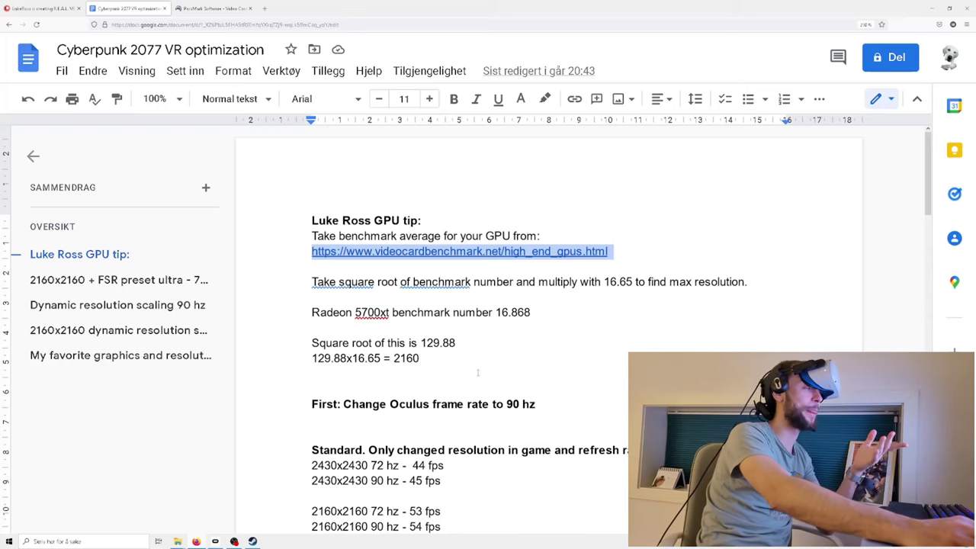
left_click(422, 362)
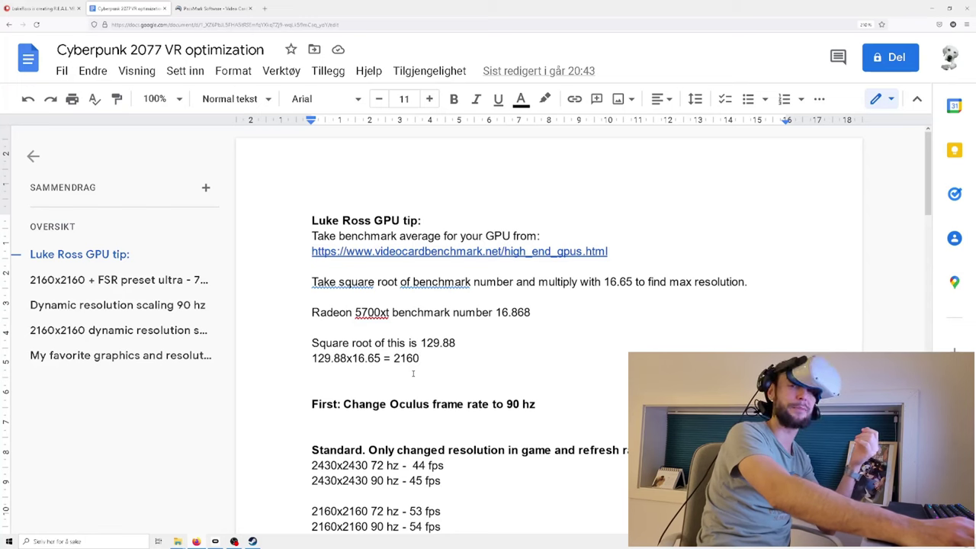
scroll(414, 371, "down", 3)
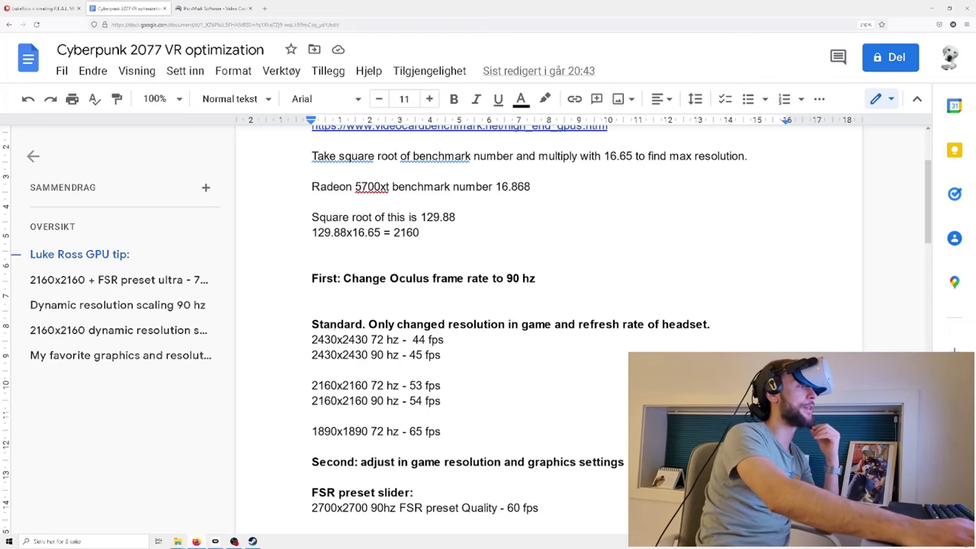
left_click(336, 311)
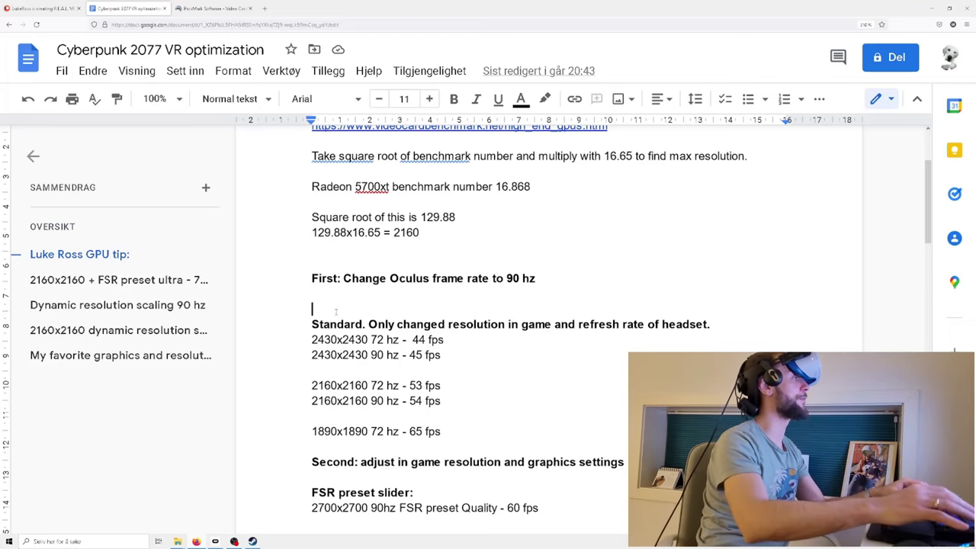
key("ctrl+b")
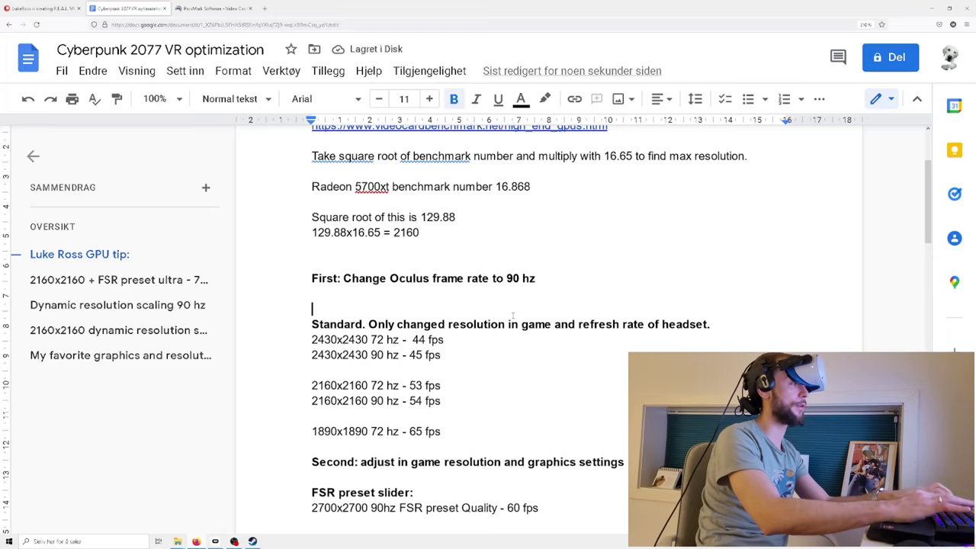
type("Radeon ")
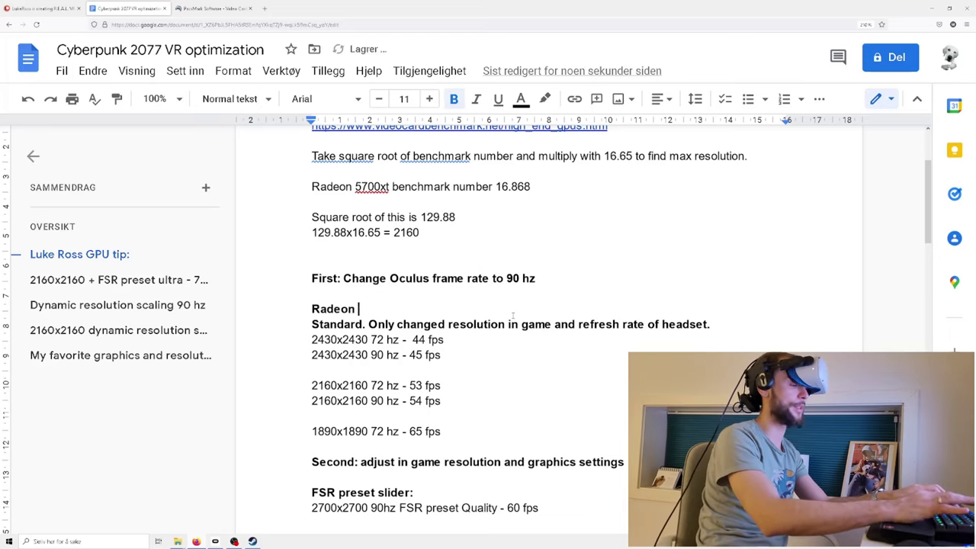
type("RX ")
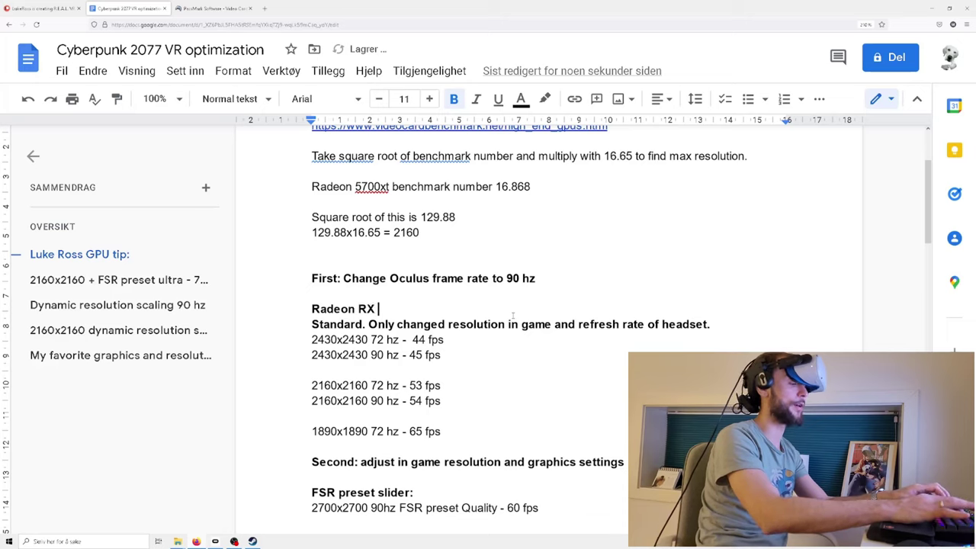
type("5700 ")
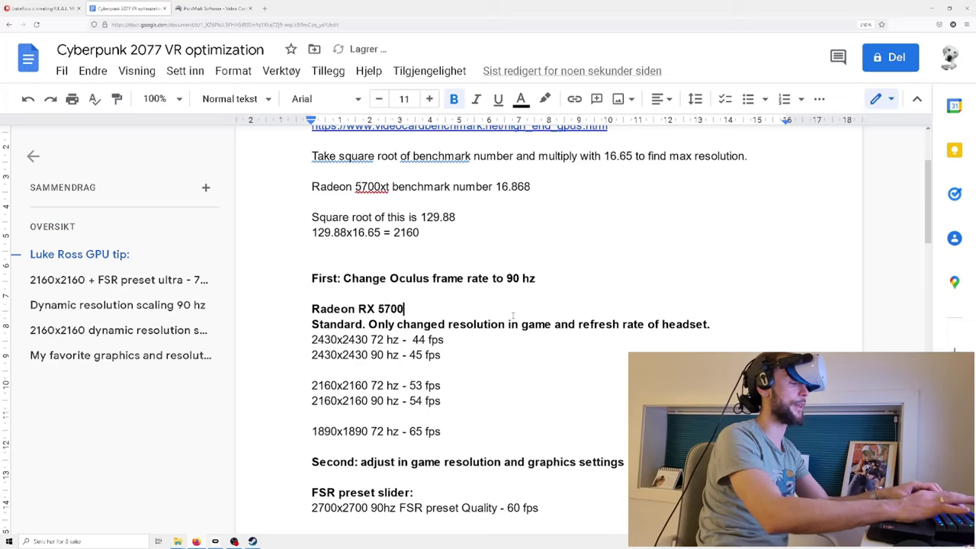
type("XT")
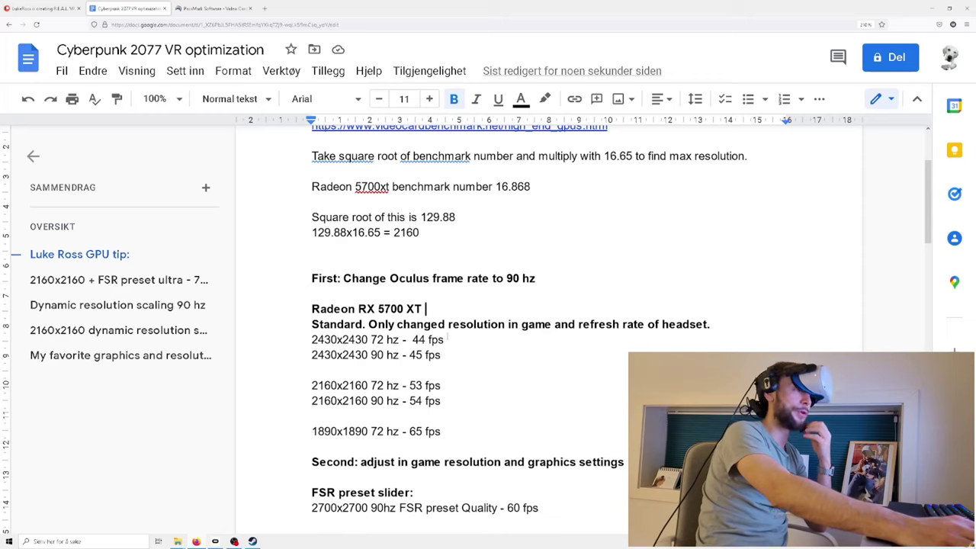
Step: Review the standard and FSR results, and delete the line "Second: adjust in game resolution and graphics settings" with its spare blank line
left_click(447, 340)
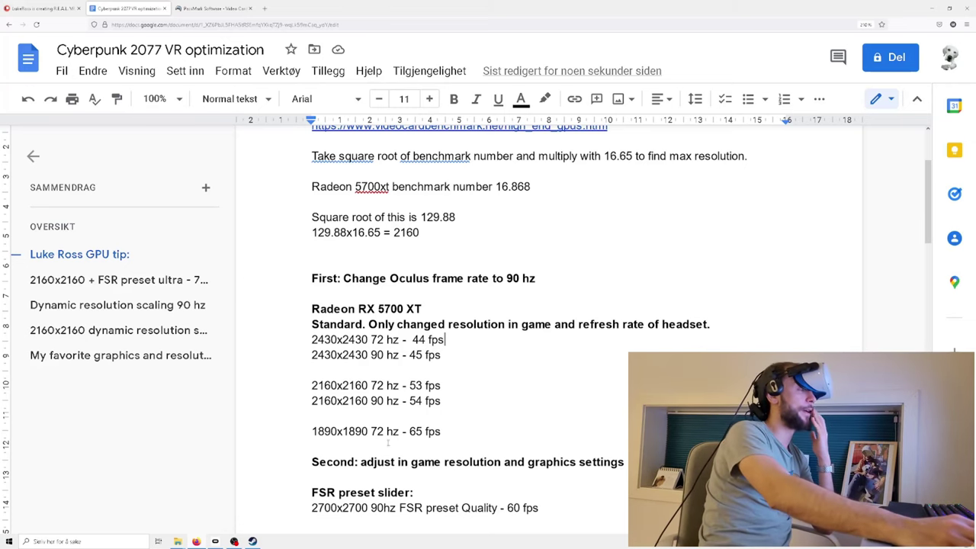
scroll(386, 449, "down", 1)
scroll(385, 450, "down", 2)
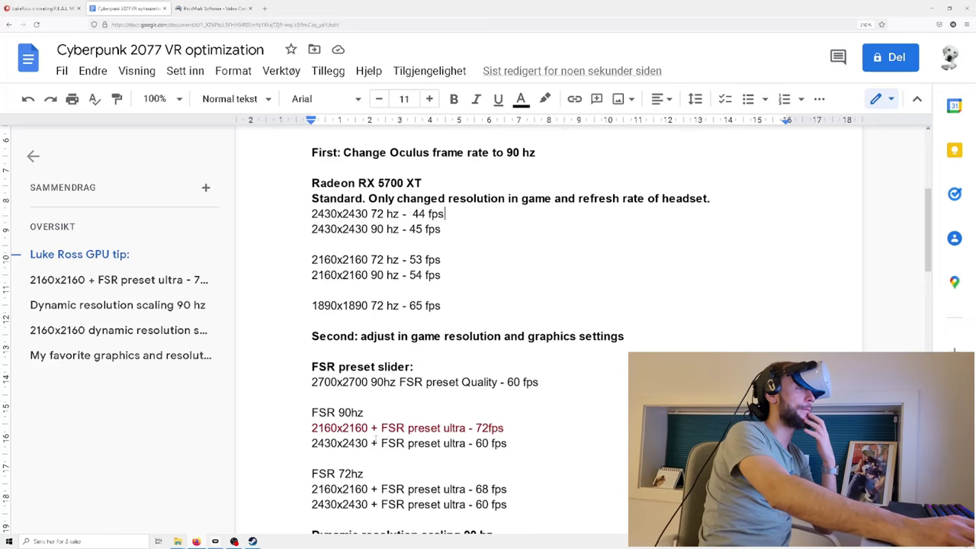
scroll(402, 357, "down", 1)
scroll(403, 357, "up", 2)
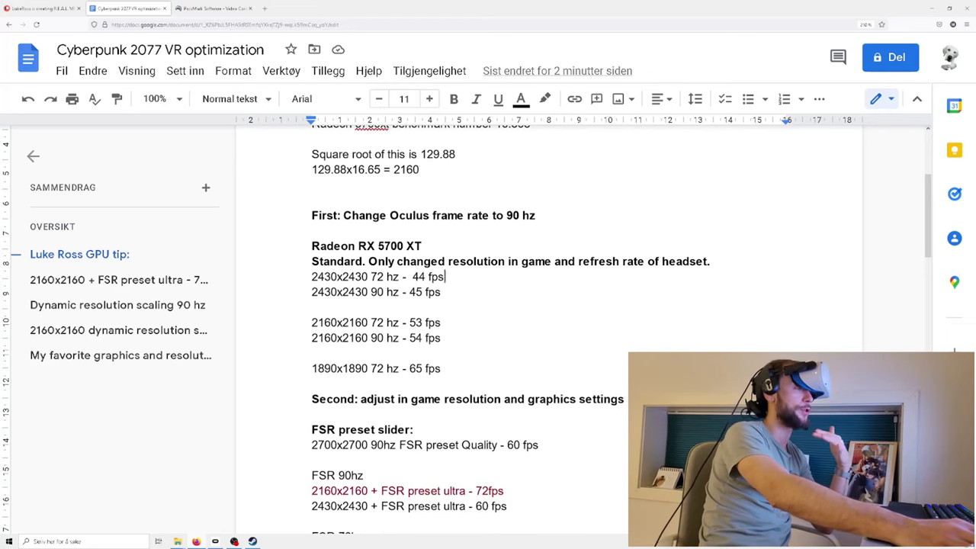
scroll(589, 412, "down", 1)
scroll(589, 413, "down", 2)
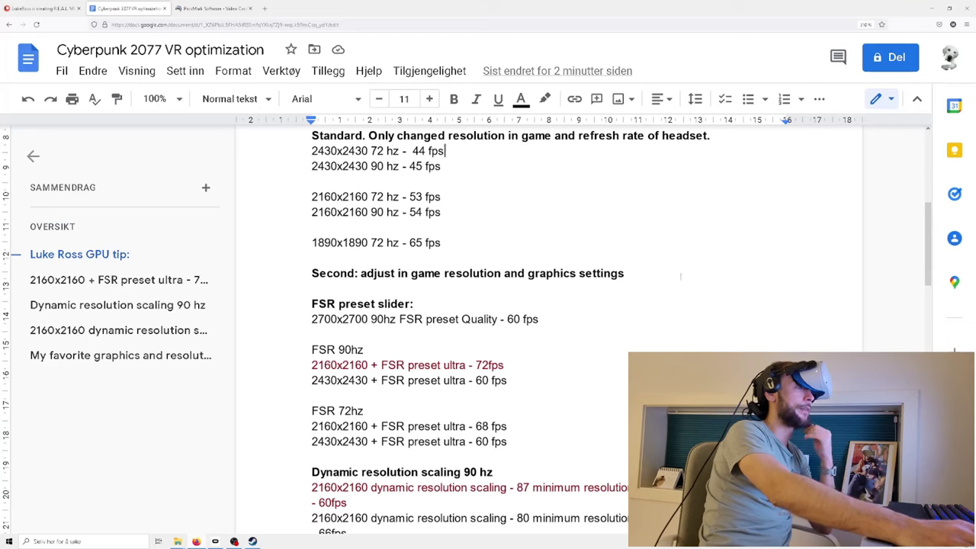
left_click_drag(624, 273, 300, 277)
key("BackSpace")
key("BackSpace")
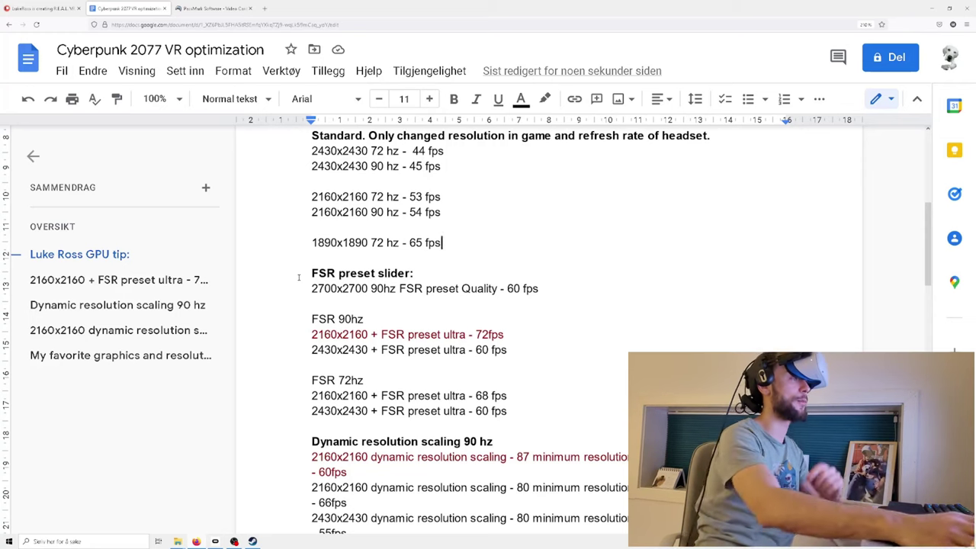
Step: Delete the line "2700x2700 90hz FSR preset Quality - 60 fps" under the "FSR preset slider:" heading
left_click_drag(538, 288, 311, 288)
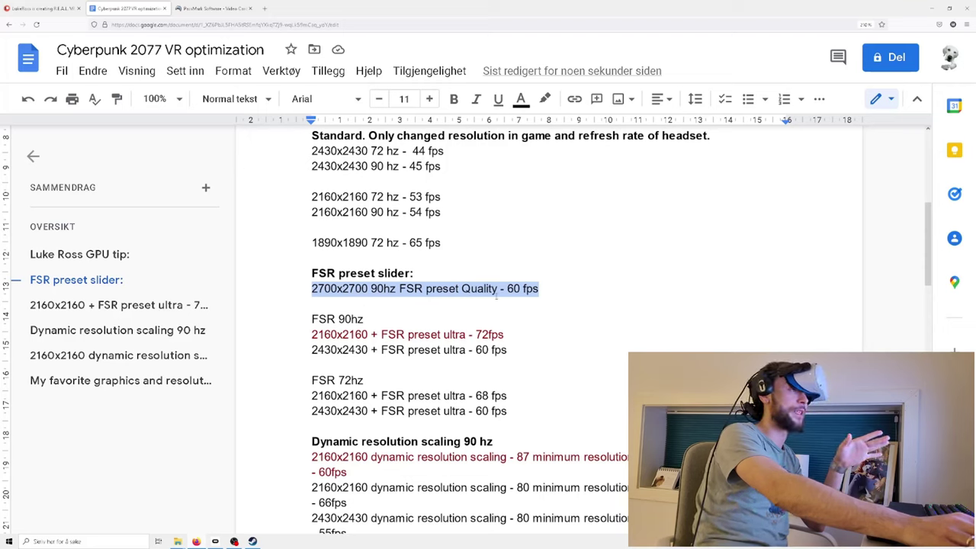
left_click(401, 305)
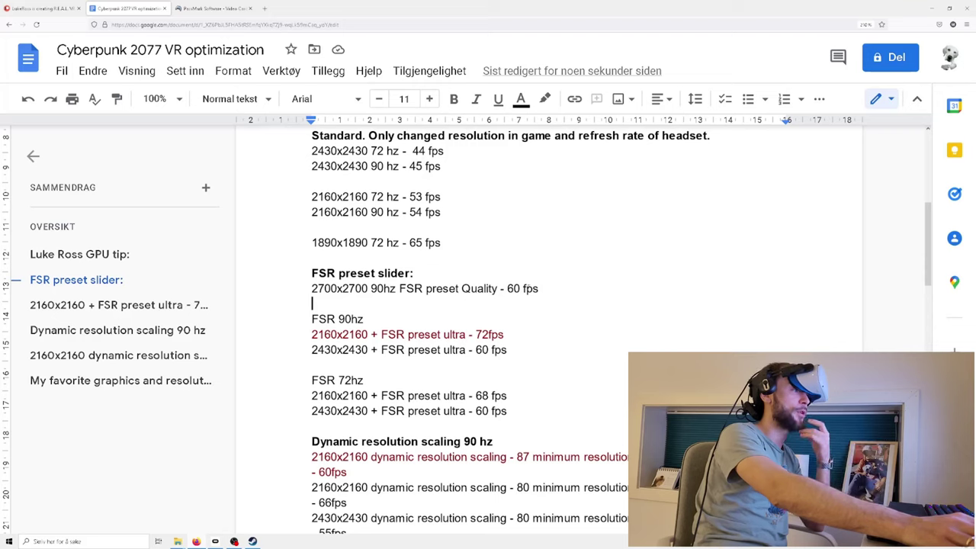
left_click_drag(540, 288, 306, 291)
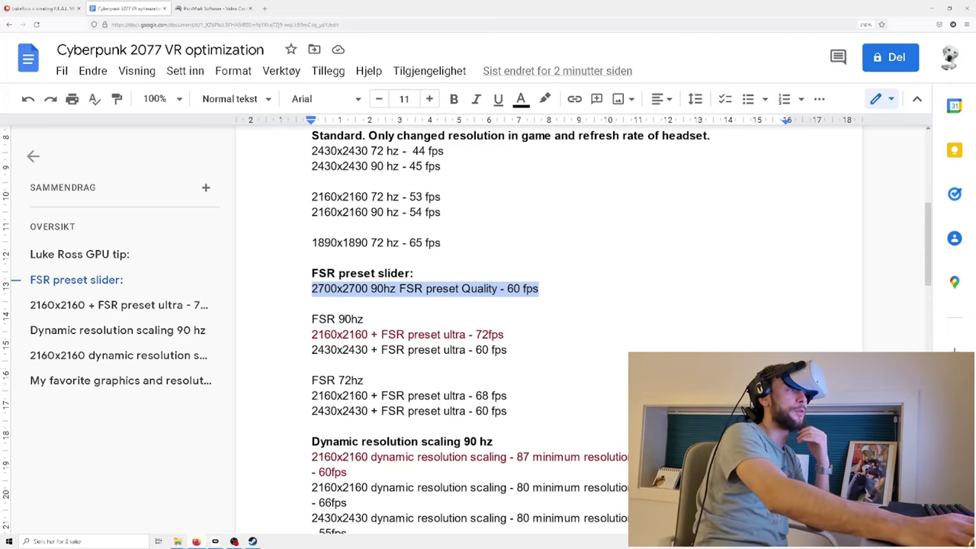
left_click(336, 309)
left_click_drag(337, 309, 309, 292)
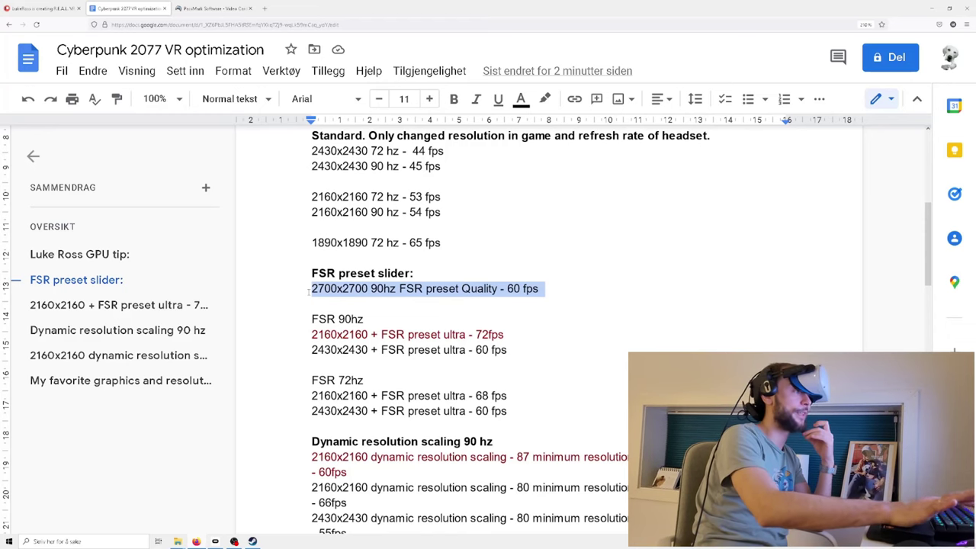
key("BackSpace")
key("BackSpace")
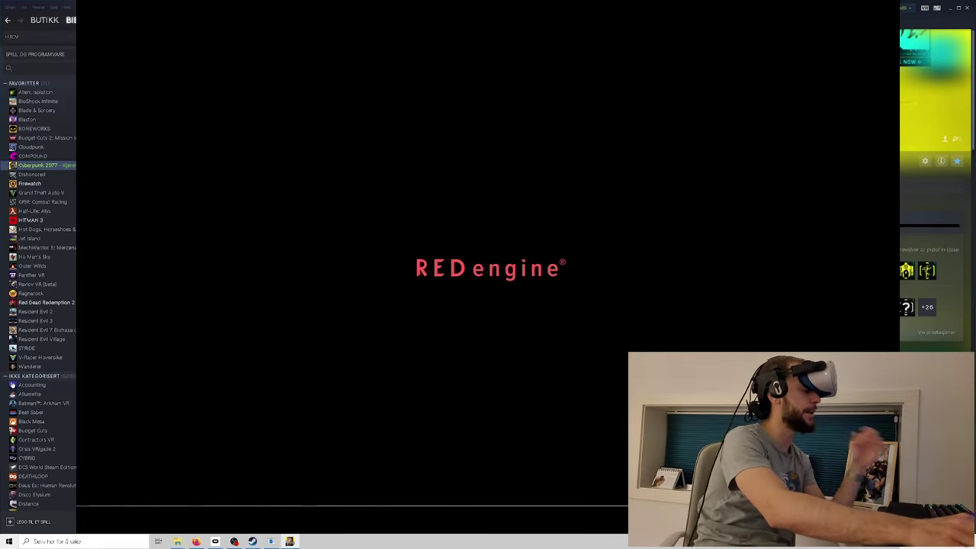
Step: Bring Oculus Mirror to the front, and review the FSR and dynamic resolution scaling results in the optimization document in Firefox
key("alt+Tab")
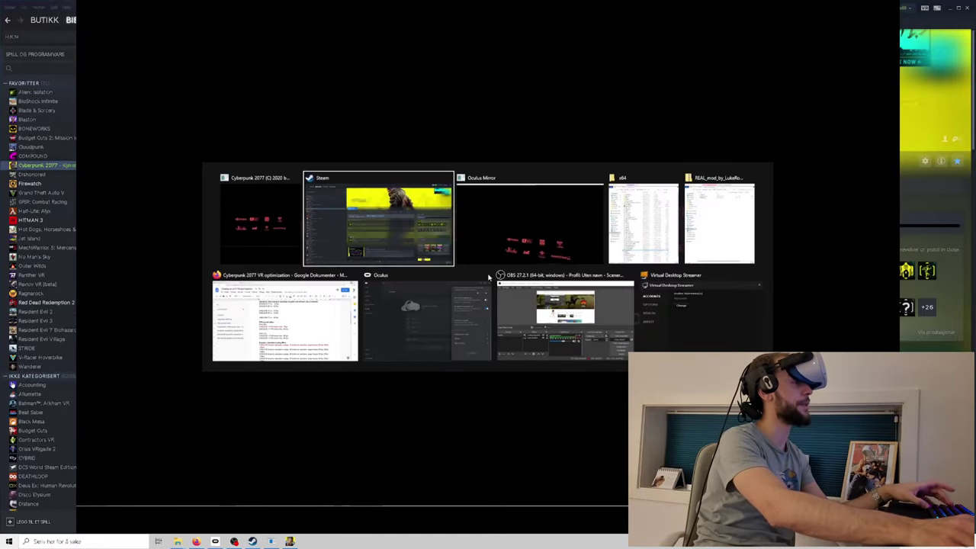
key("alt+Tab")
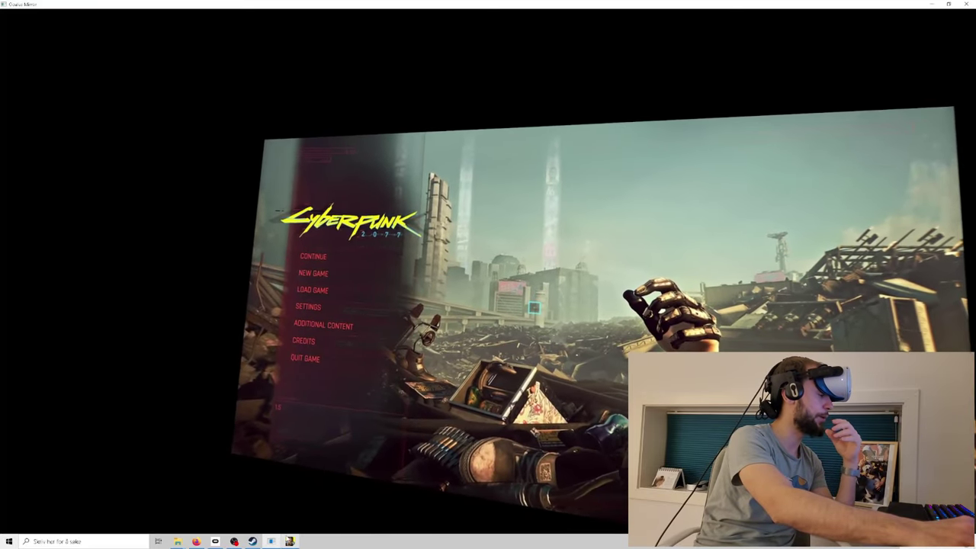
mouse_move(215, 542)
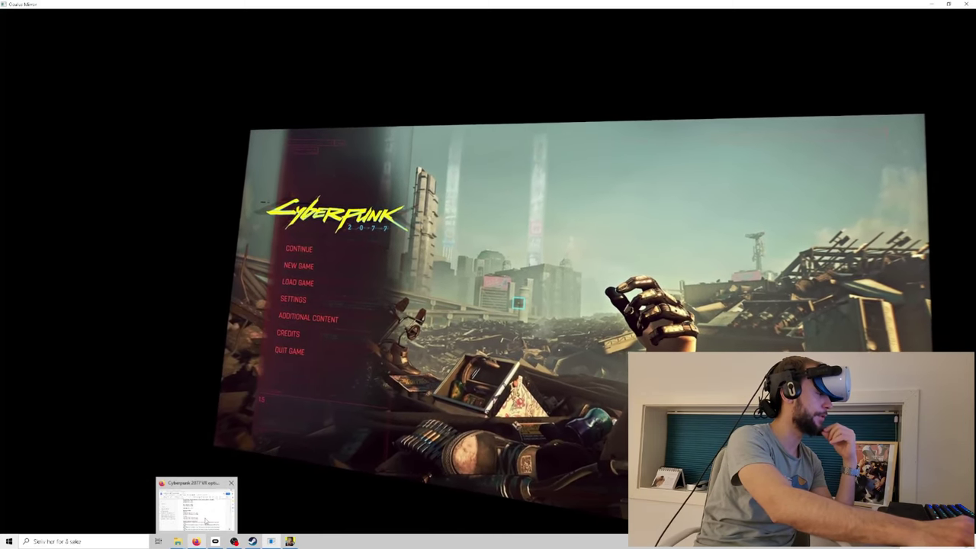
left_click(196, 540)
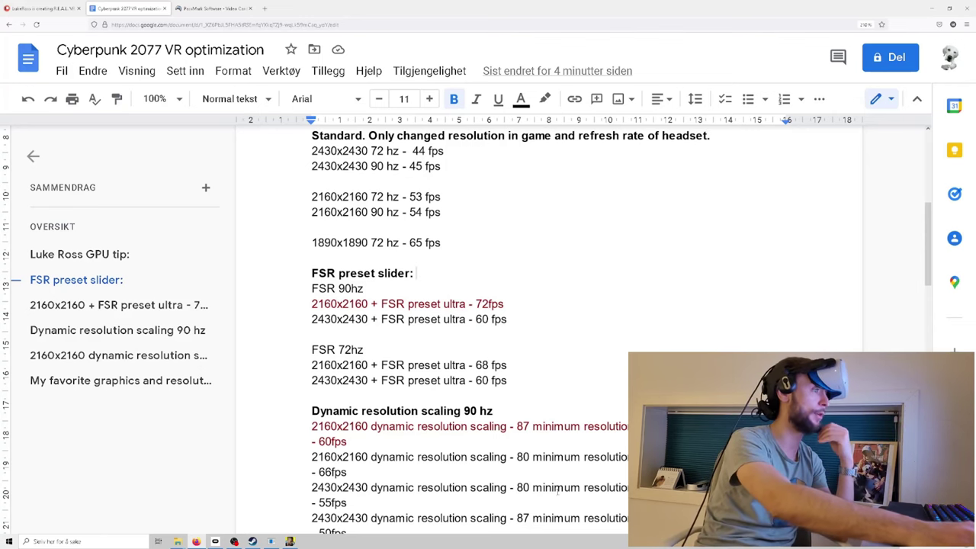
scroll(455, 338, "down", 2)
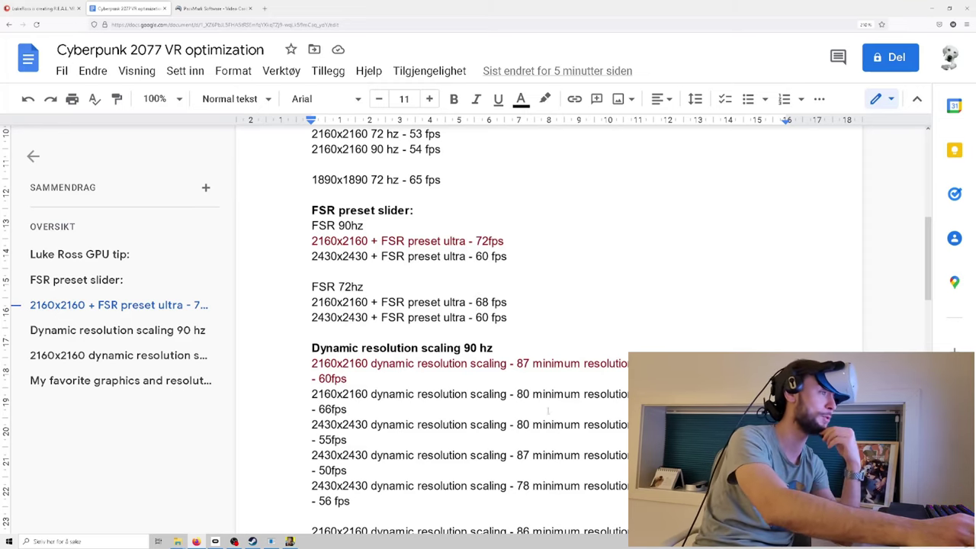
scroll(565, 416, "down", 2)
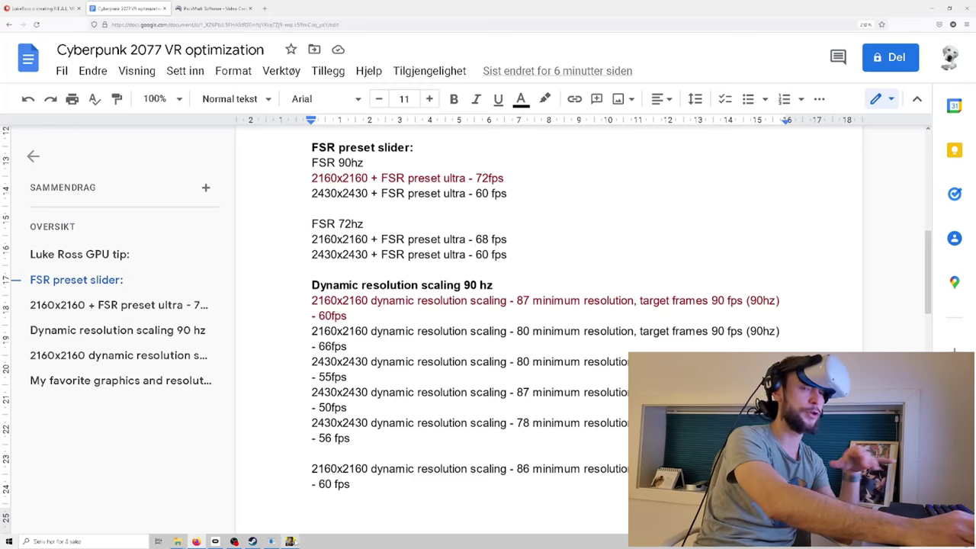
Step: Return to Cyberpunk 2077 with the Oculus Mirror view showing, and walk forward through the lobby in gameplay
mouse_move(290, 541)
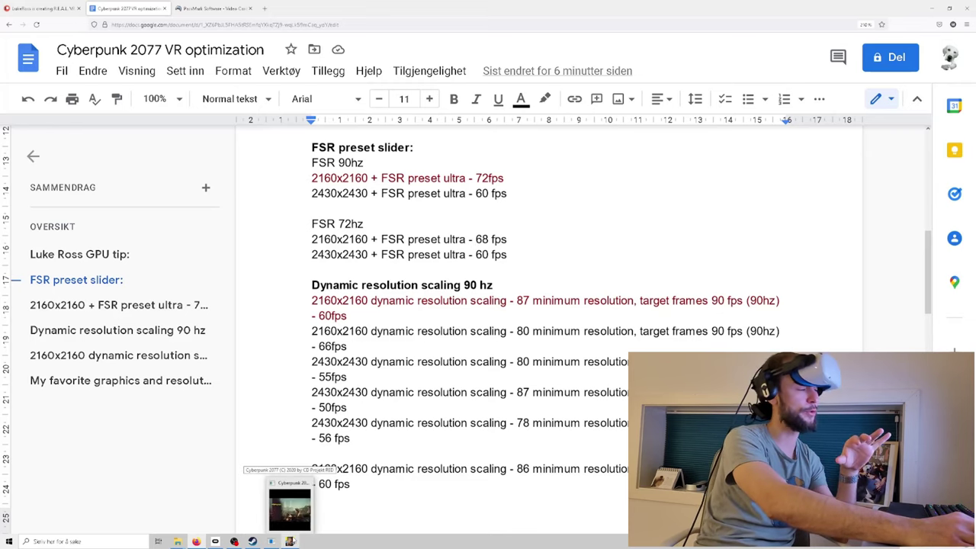
left_click(290, 507)
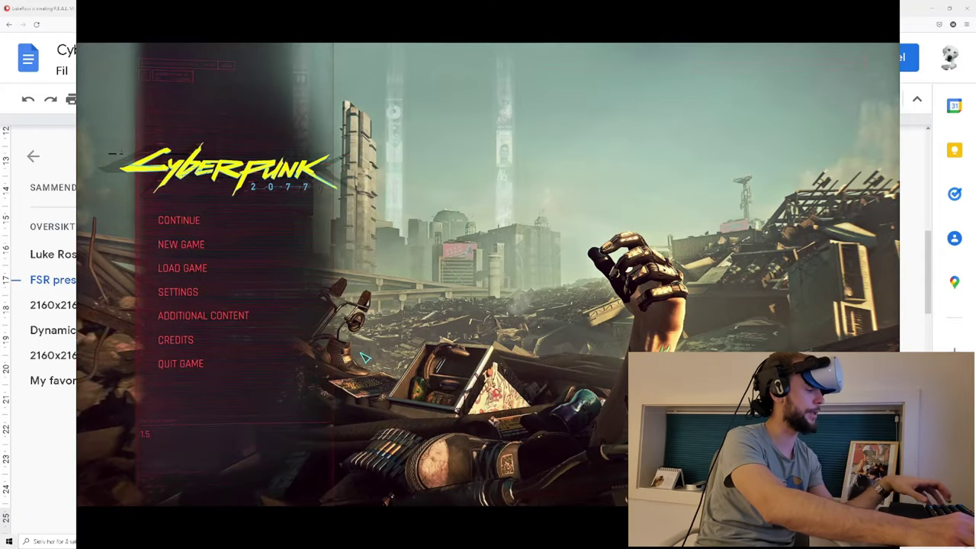
key("alt+Tab")
key("Tab")
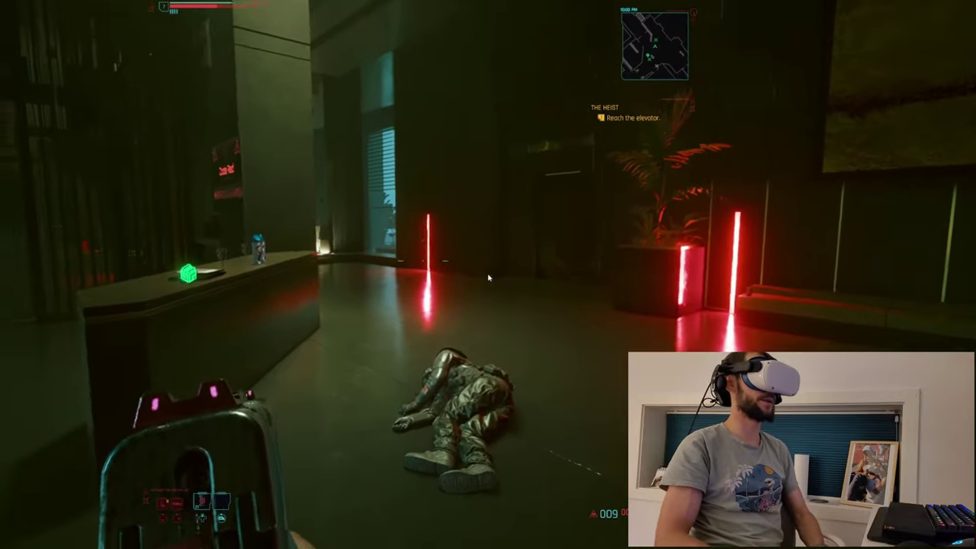
key("w")
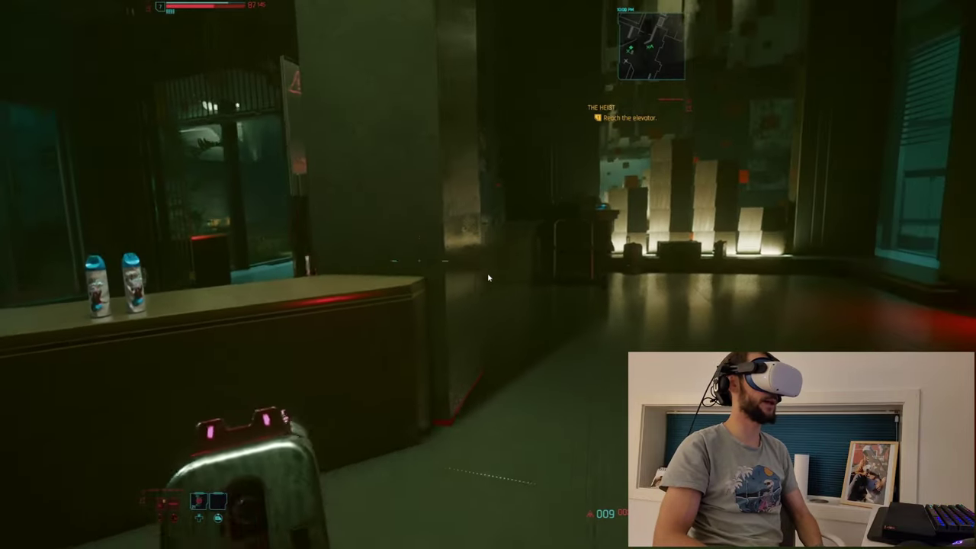
Step: Show the R.E.A.L. VR mod overlay over the in-game menu to check the frame rate and VR resolution, and return to gameplay
key("Escape")
key("Home")
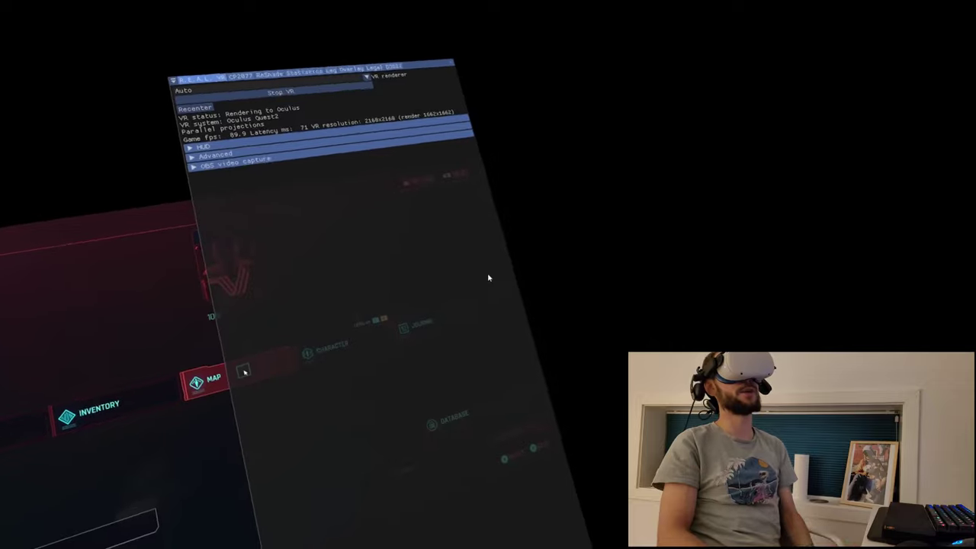
key("Escape")
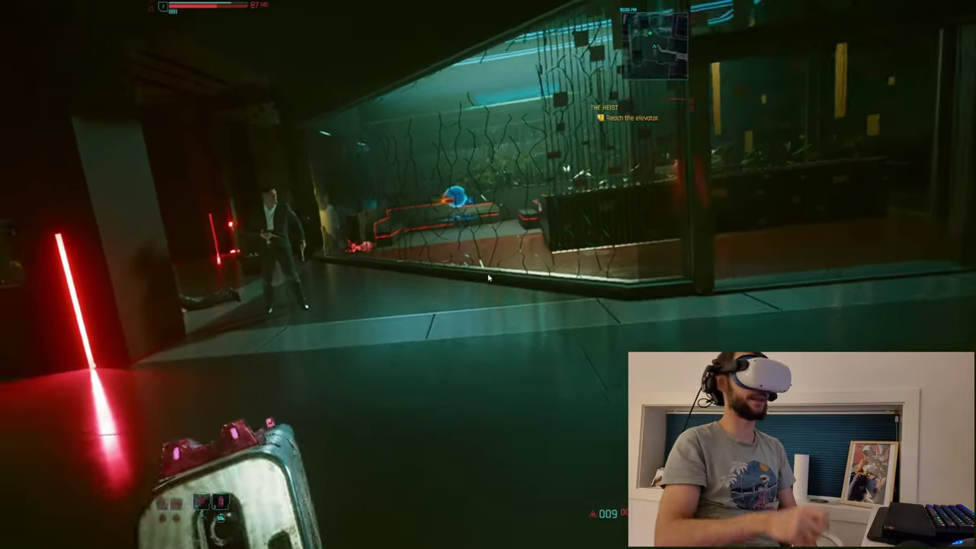
key("i")
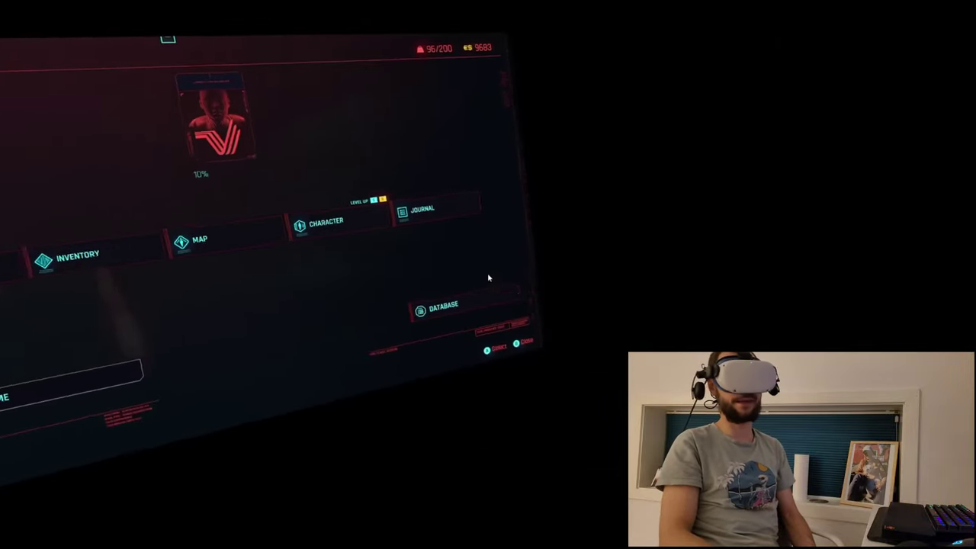
key("Escape")
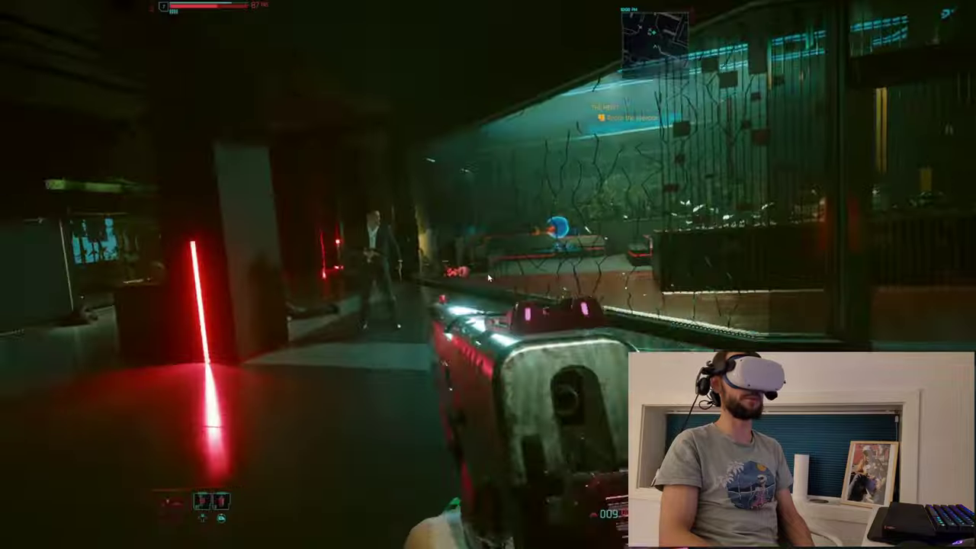
Step: Pause the game and open the Graphics category of its settings
key("Escape")
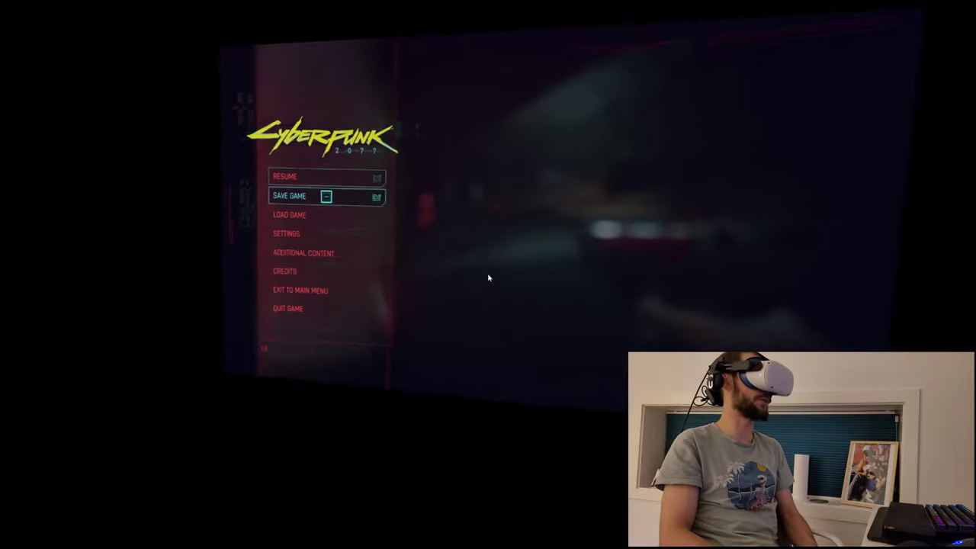
key("Down")
key("Down")
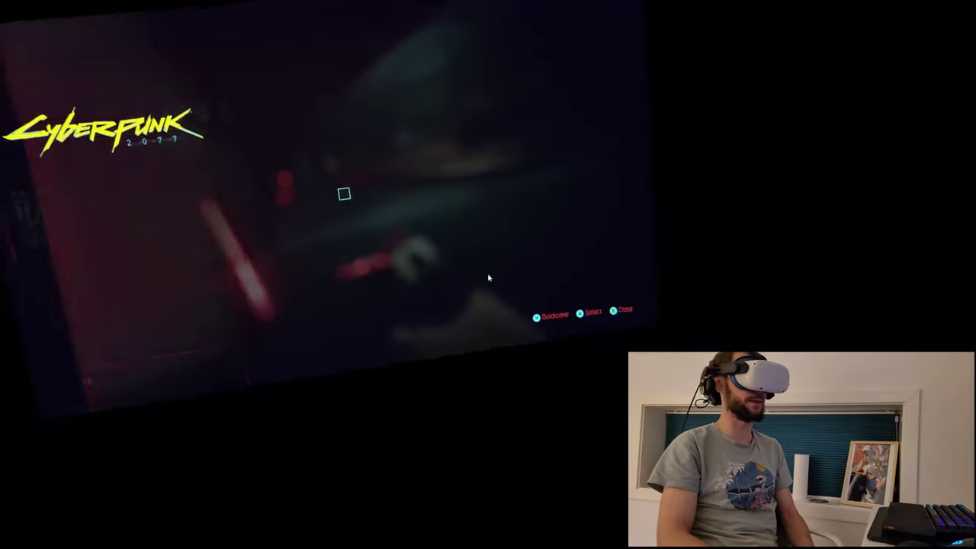
key("Down")
key("Down")
key("Down")
key("Return")
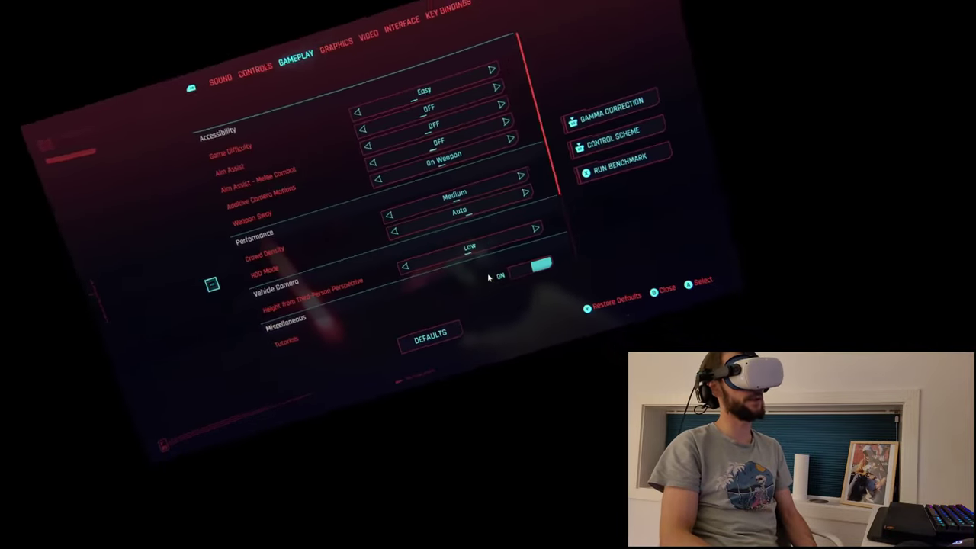
key("q")
key("e")
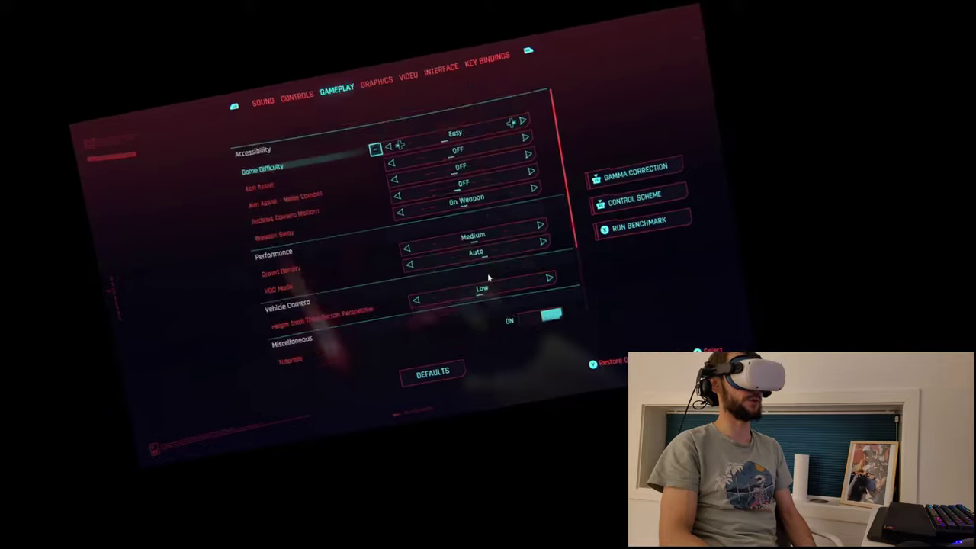
key("e")
Step: Set FidelityFX Super Resolution 1.0 to Auto in the Resolution Scaling section
key("Down")
key("Down")
key("Down")
key("Down")
key("Down")
key("Down")
key("Down")
key("Down")
key("Down")
key("Down")
key("Down")
key("Down")
key("Down")
key("Down")
key("Down")
key("Down")
key("Down")
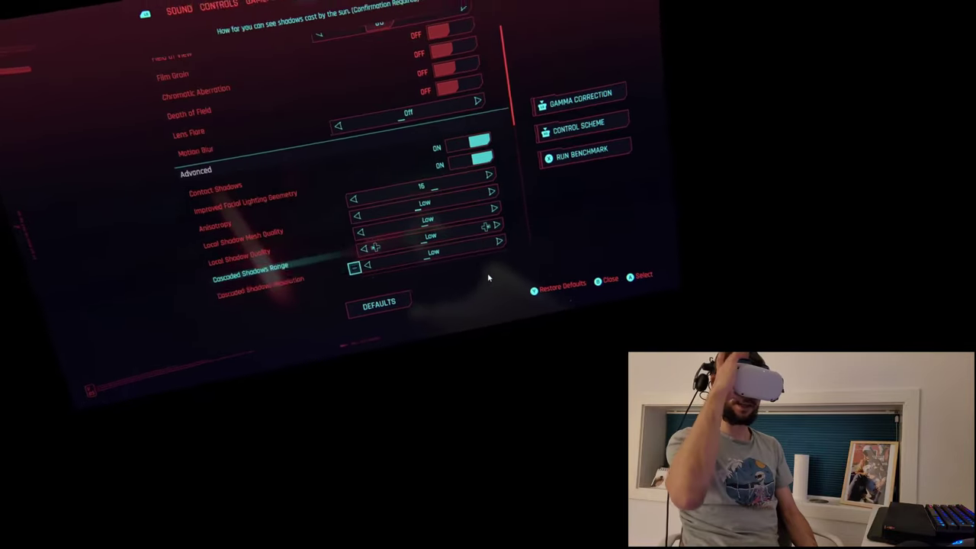
key("Down")
key("Down")
key("Down")
key("Down")
key("Down")
key("Down")
key("Down")
key("Down")
key("Down")
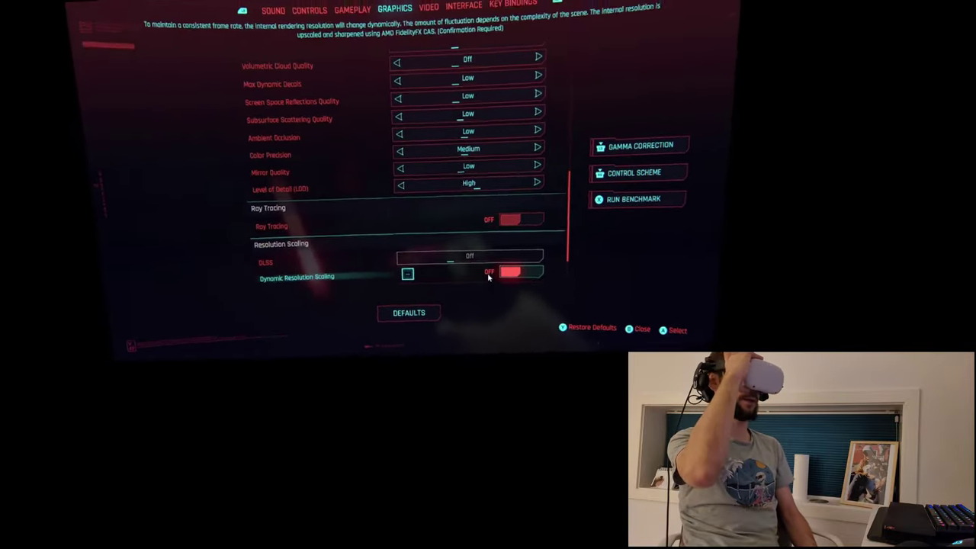
key("Down")
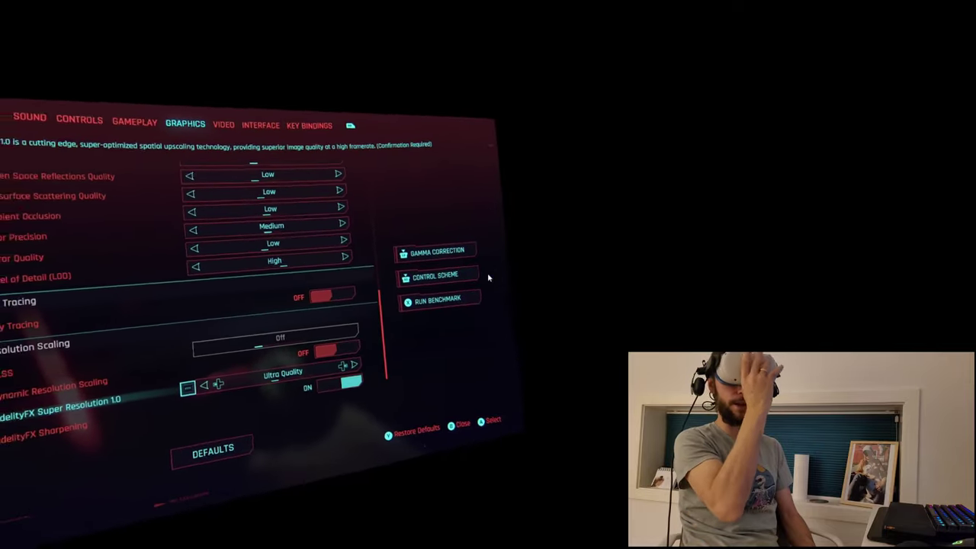
key("Left")
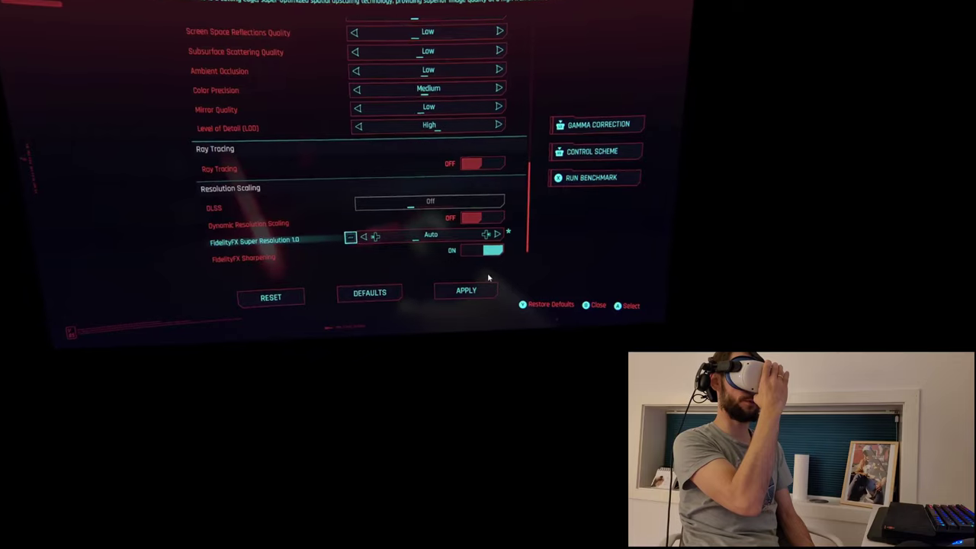
Step: Turn on Dynamic Resolution Scaling and apply the changed graphics settings
key("Up")
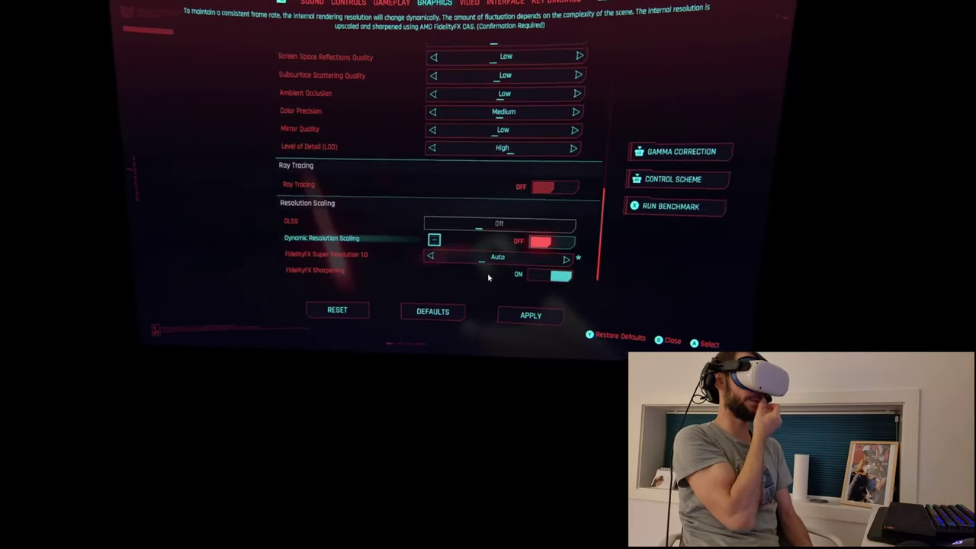
key("Return")
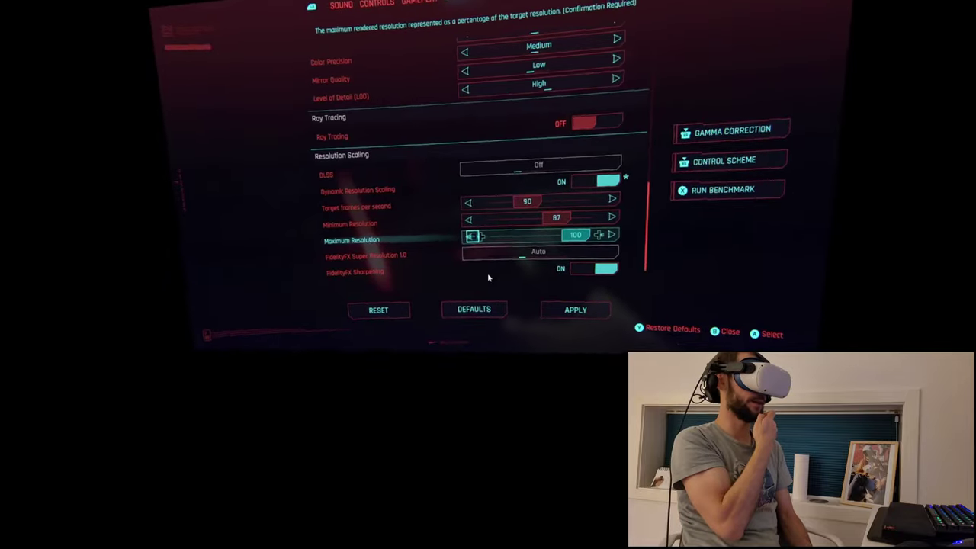
key("Escape")
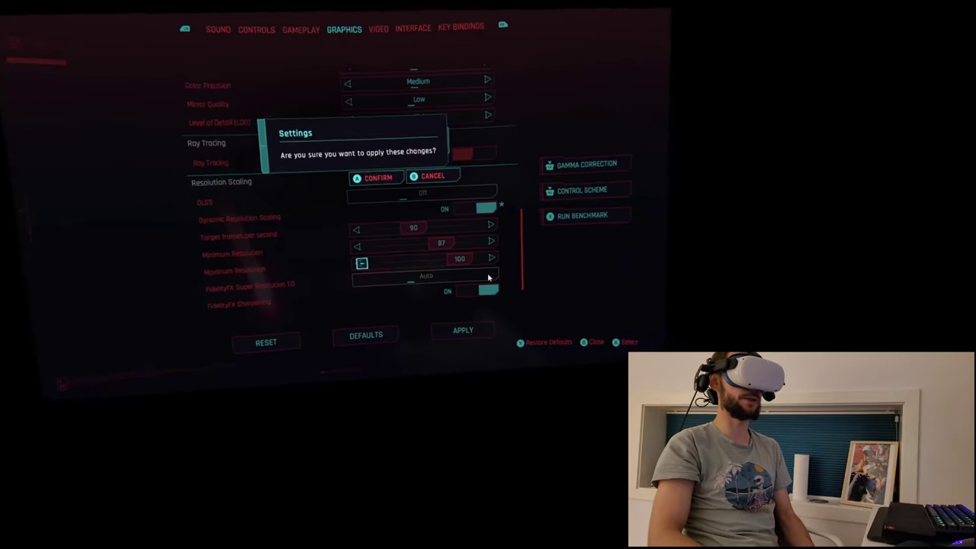
key("Return")
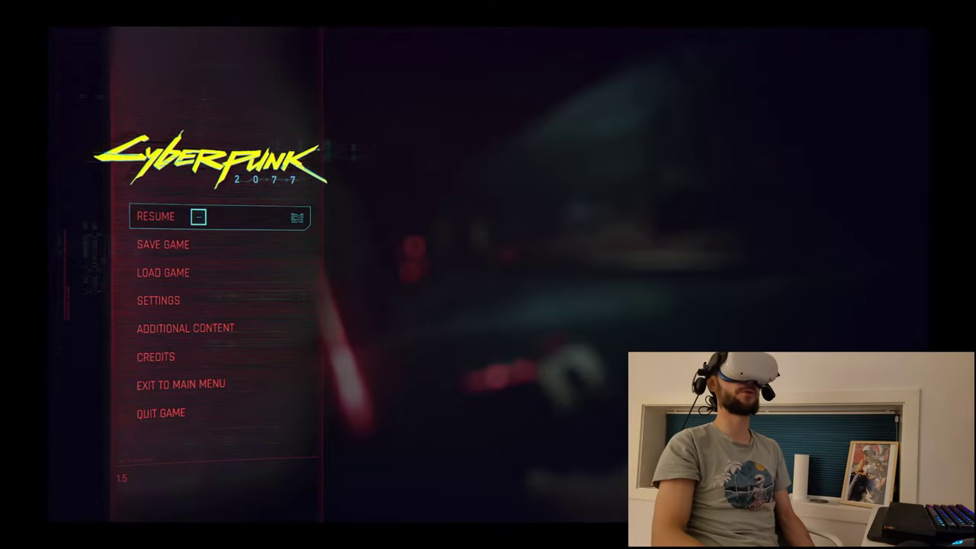
Step: Resume gameplay to try out dynamic resolution scaling, looking into the in-game hub menu along the way
key("Escape")
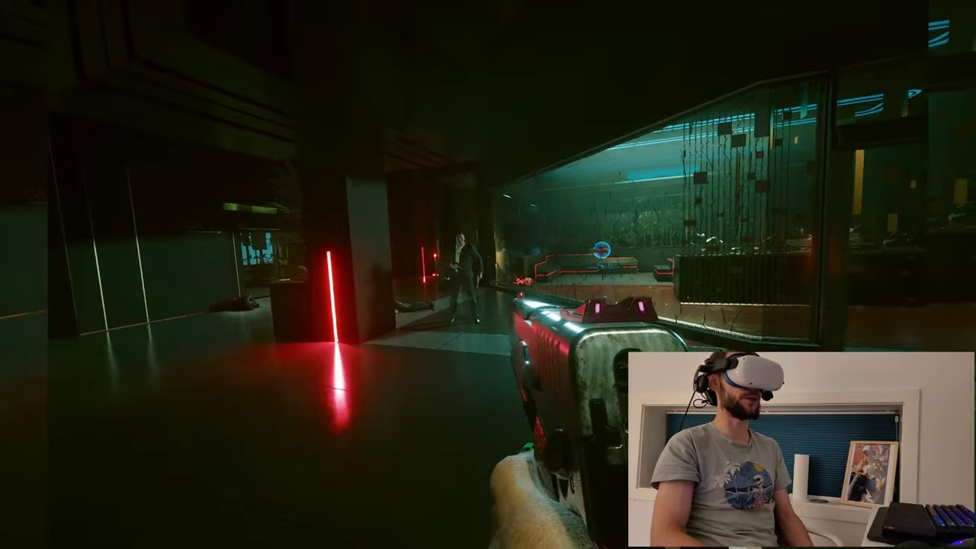
key("Tab")
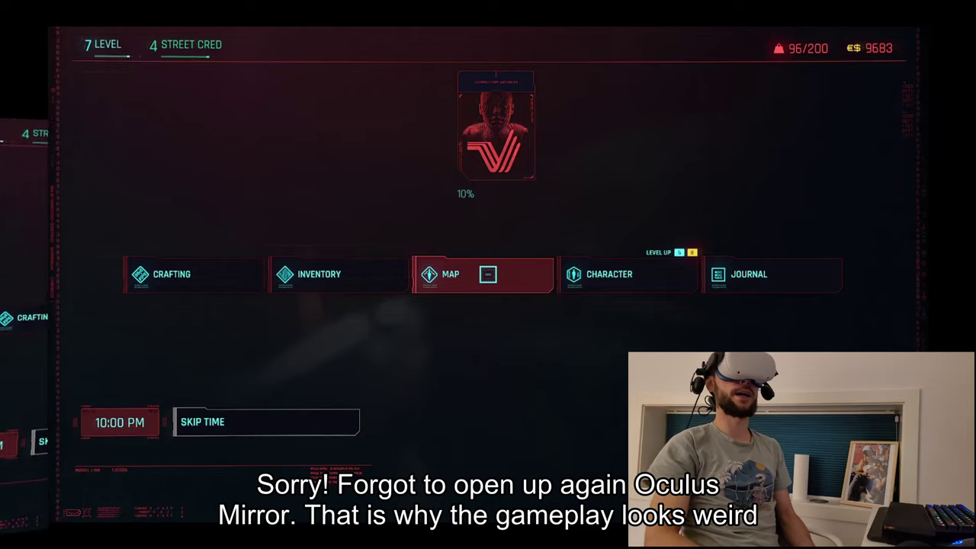
key("Escape")
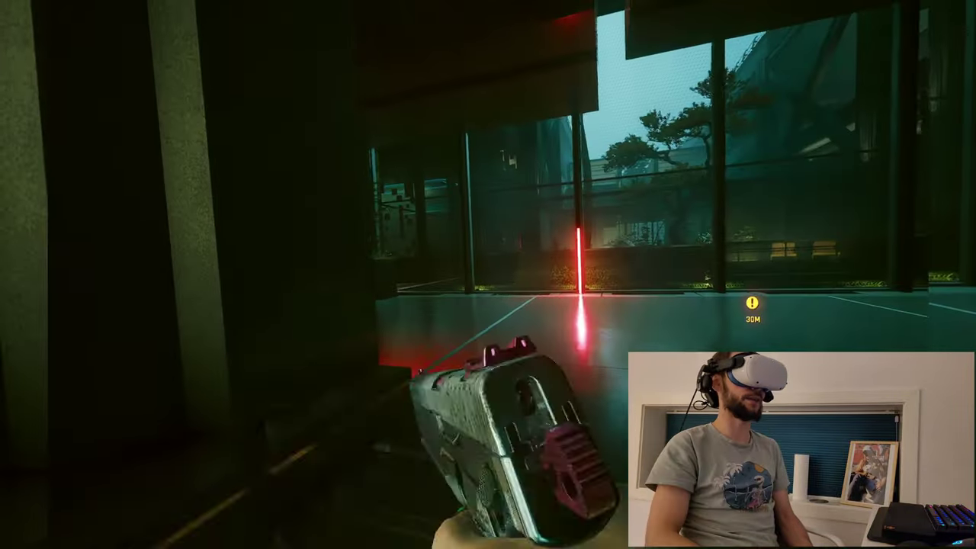
Step: Pause the game and examine the target frames, minimum and maximum resolution values under Resolution Scaling in the Graphics settings
key("Escape")
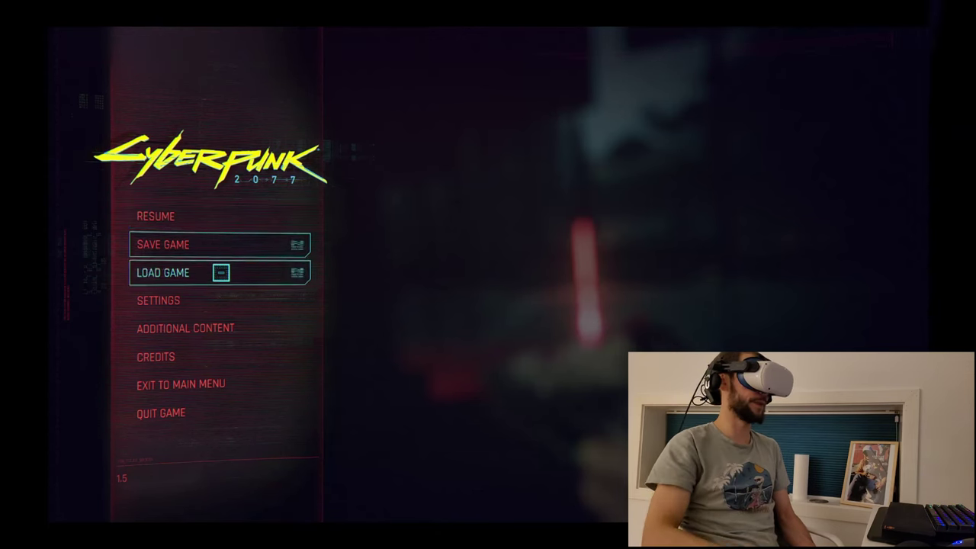
left_click(221, 300)
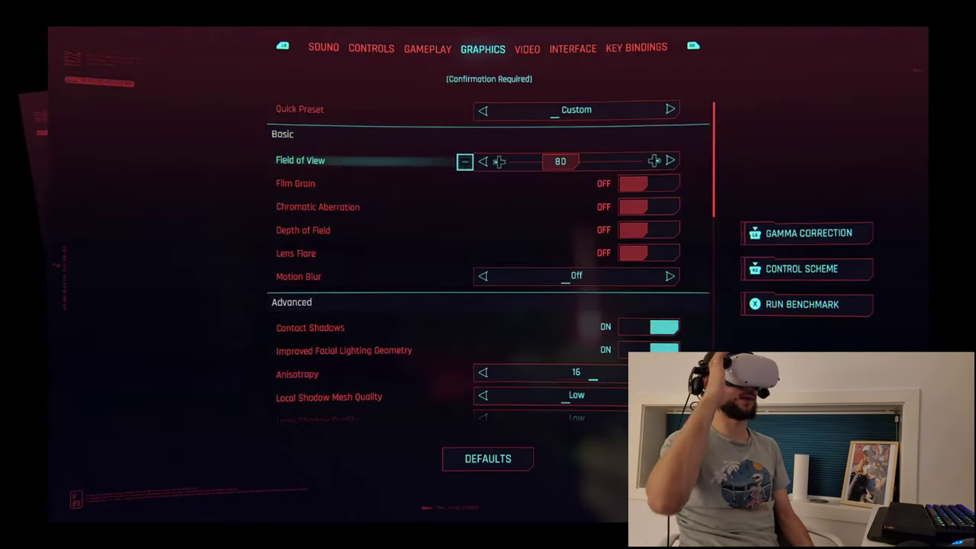
scroll(464, 401, "down", 1)
scroll(499, 402, "down", 15)
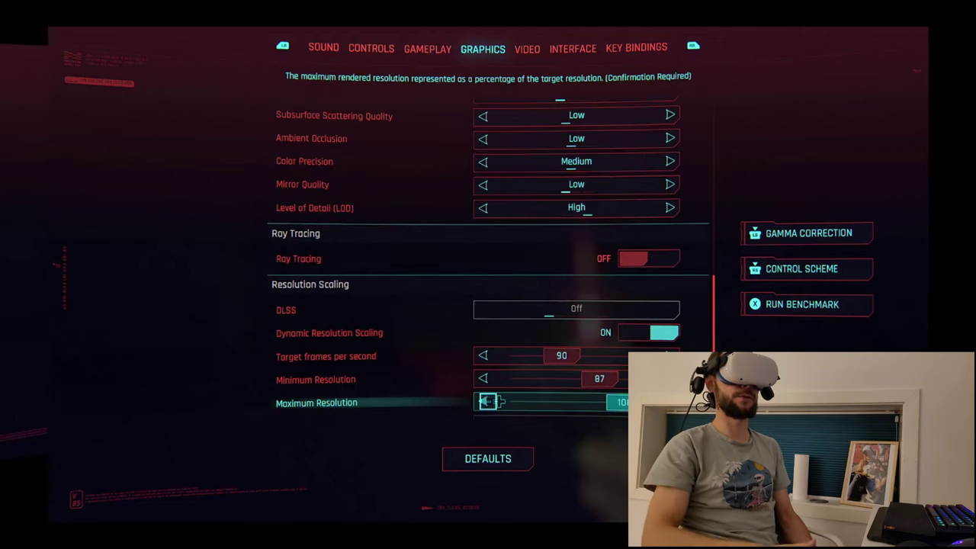
scroll(464, 401, "down", 1)
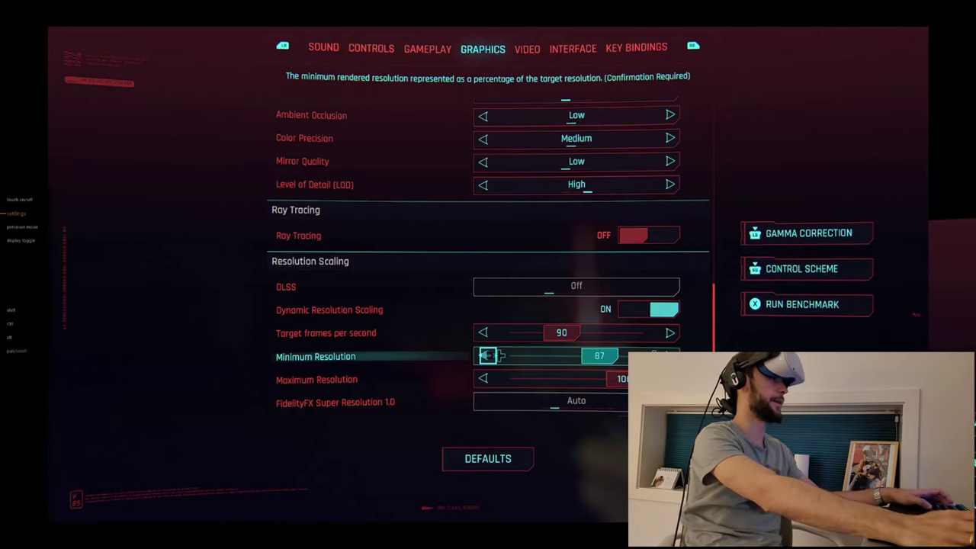
Step: Switch to the optimization document in Firefox and compare the FSR preset results with the dynamic resolution scaling results
key("alt+Tab")
key("alt+Tab")
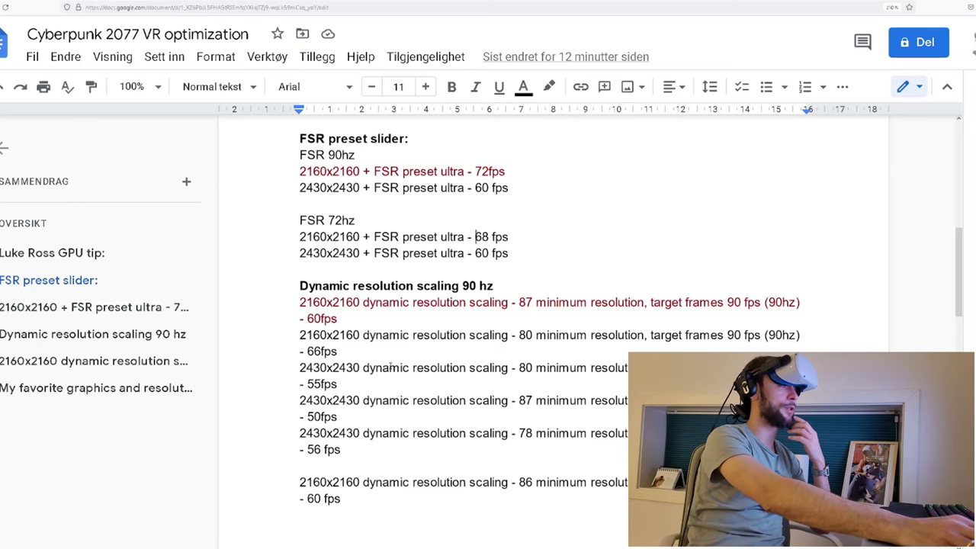
scroll(390, 367, "up", 1)
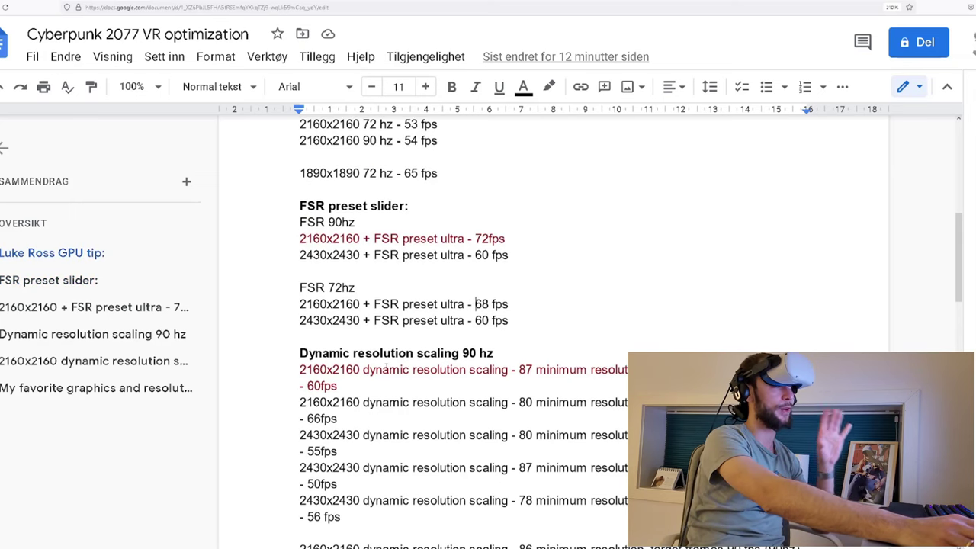
Step: Examine the 72 Hz dynamic resolution scaling results and the favorite settings in the document, and switch back to Cyberpunk 2077
scroll(553, 332, "down", 8)
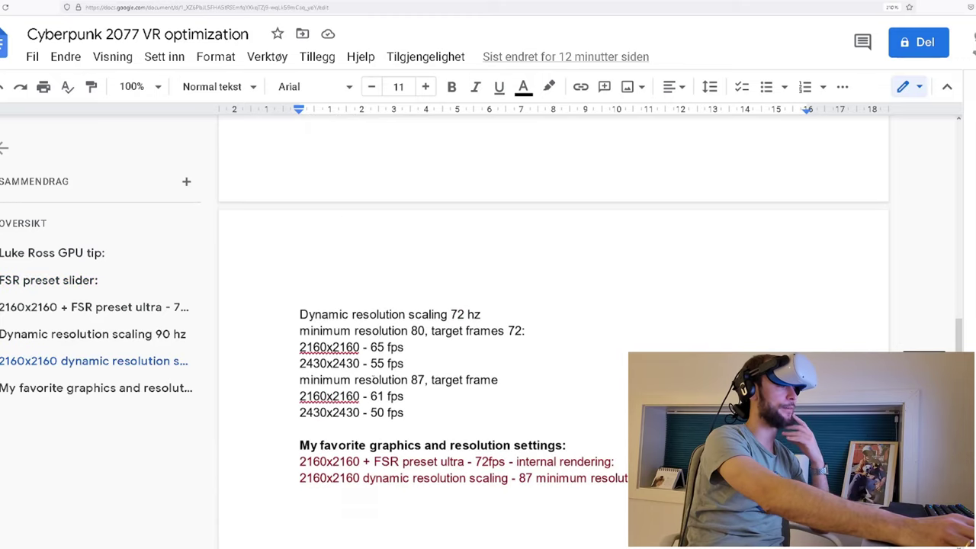
scroll(373, 379, "down", 2)
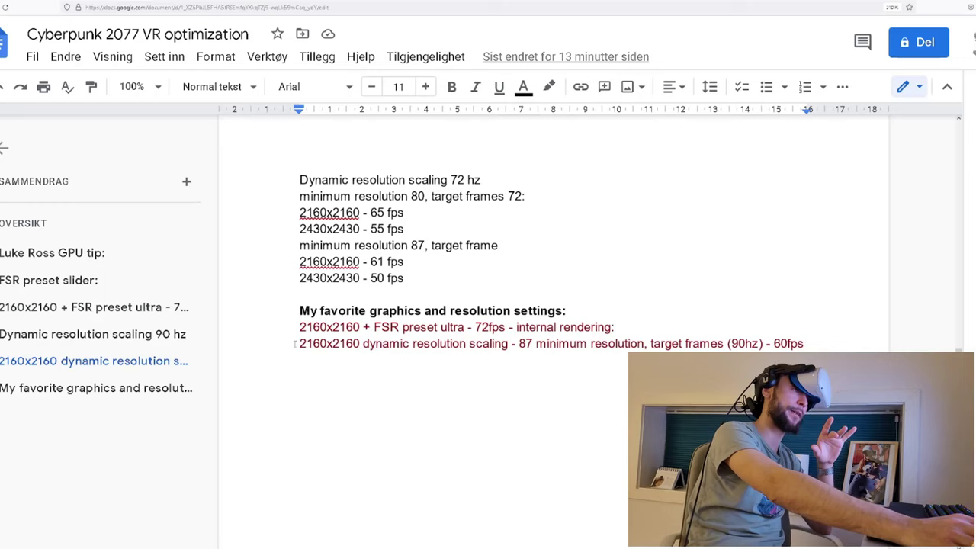
key("alt+Tab")
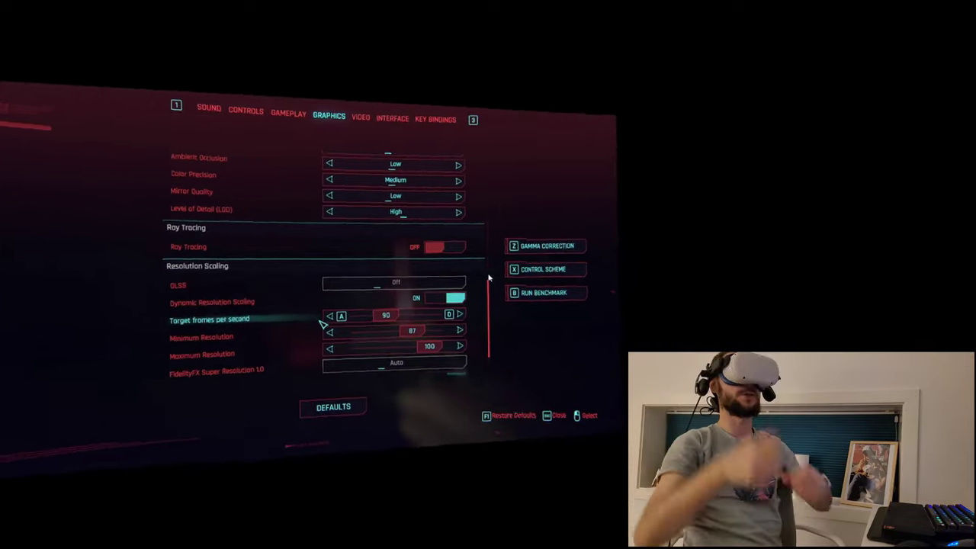
Step: Turn off Dynamic Resolution Scaling in the Graphics settings and resume gameplay
key("1")
key("1")
key("3")
key("3")
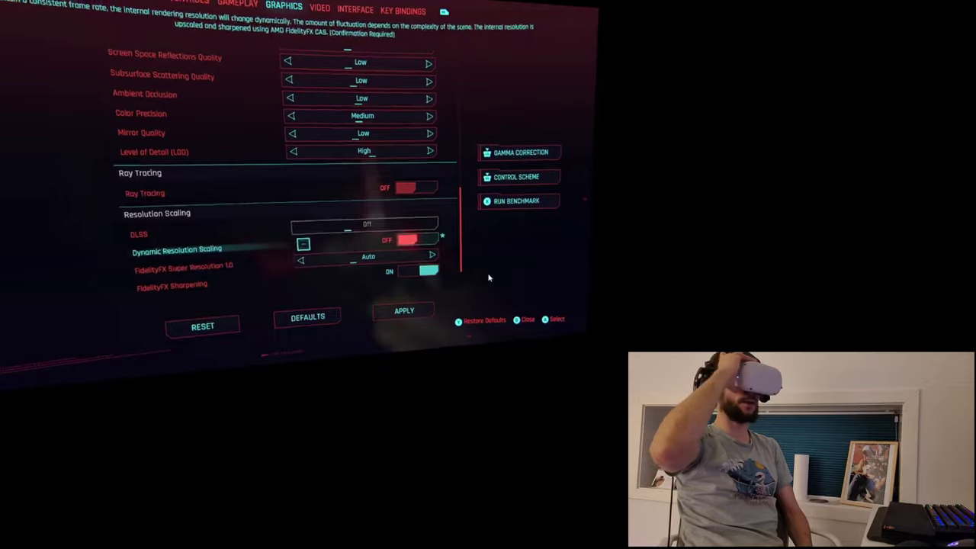
key("Return")
key("Down")
key("Down")
key("Down")
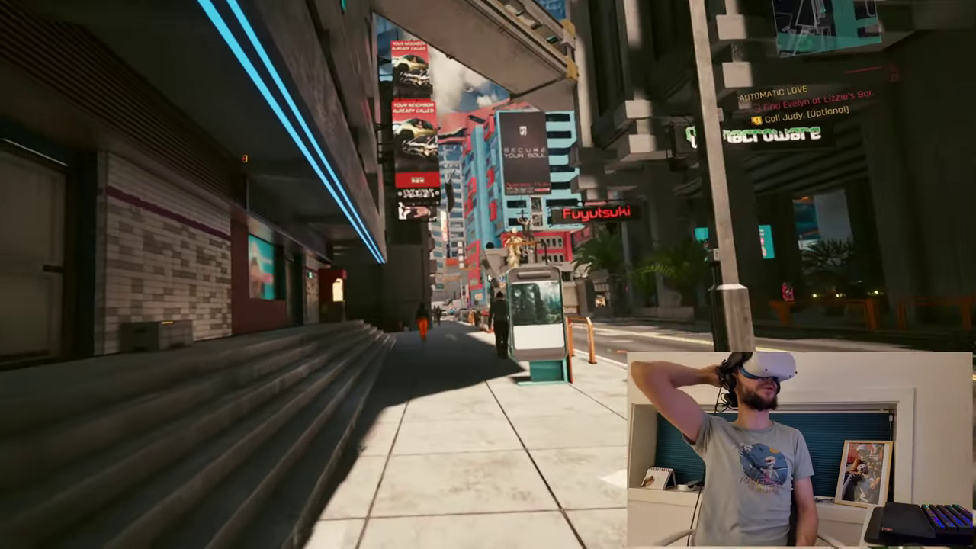
Step: Walk forward along the city sidewalk to try out the changed graphics settings
key("w")
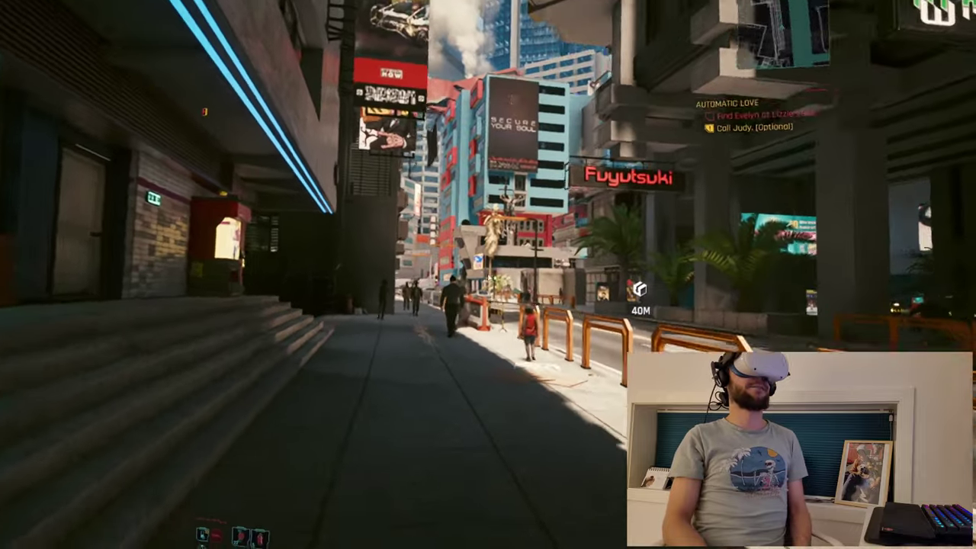
key("w")
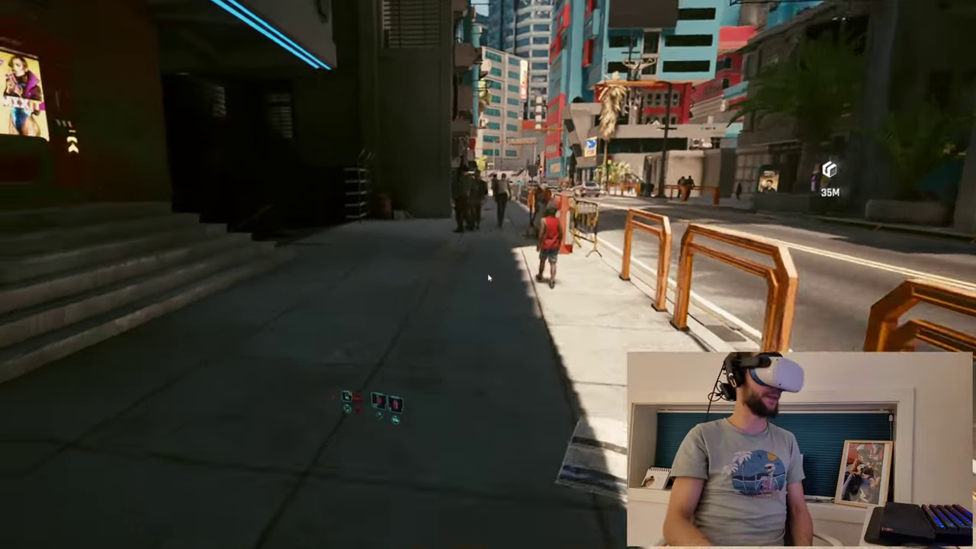
key("w")
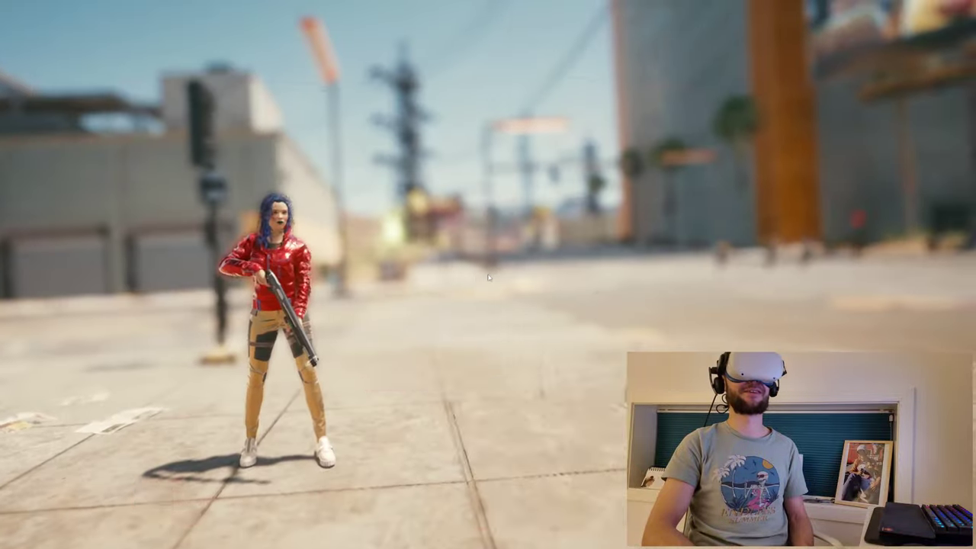
Step: Cycle the character's facial expression in photo mode's pose settings through Fury, Boredom and Anger to Disgust
key("e")
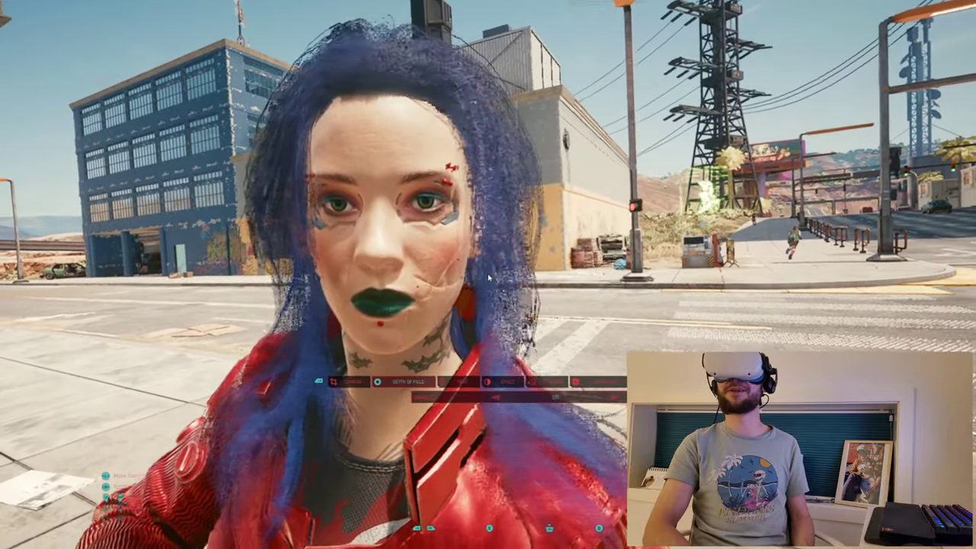
key("e")
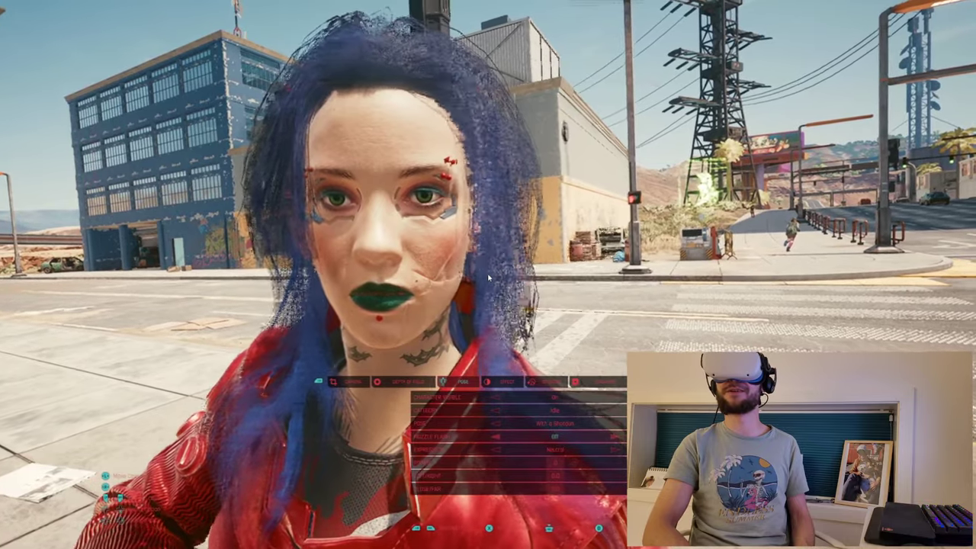
key("Down")
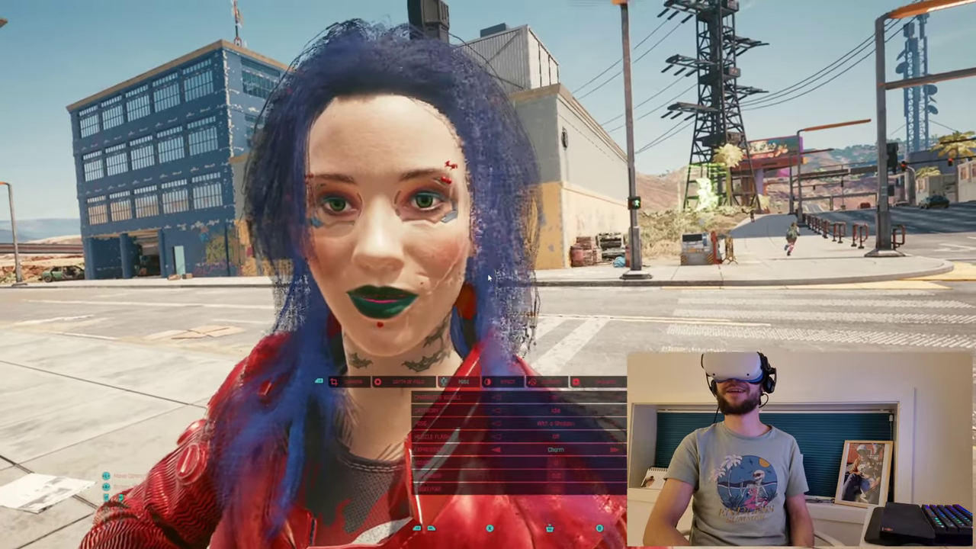
key("Right")
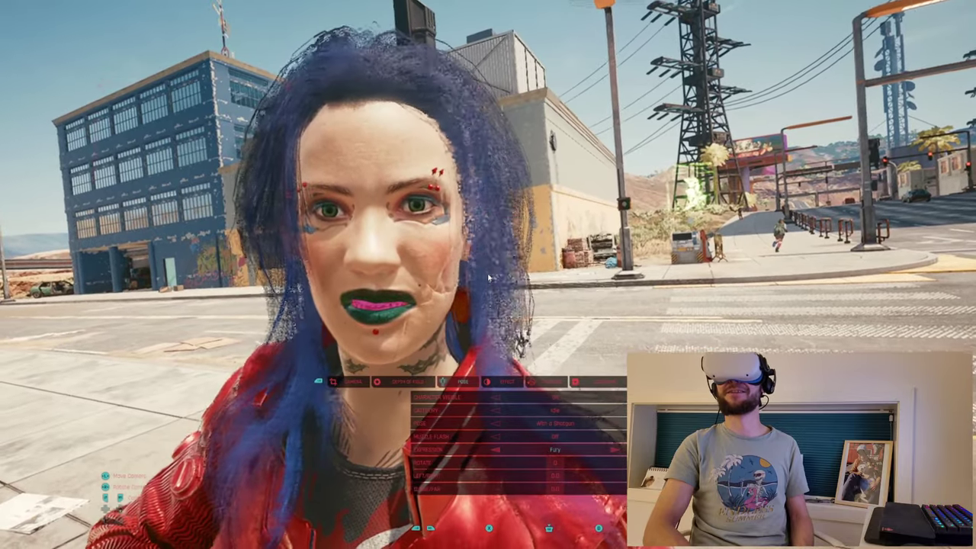
key("Right")
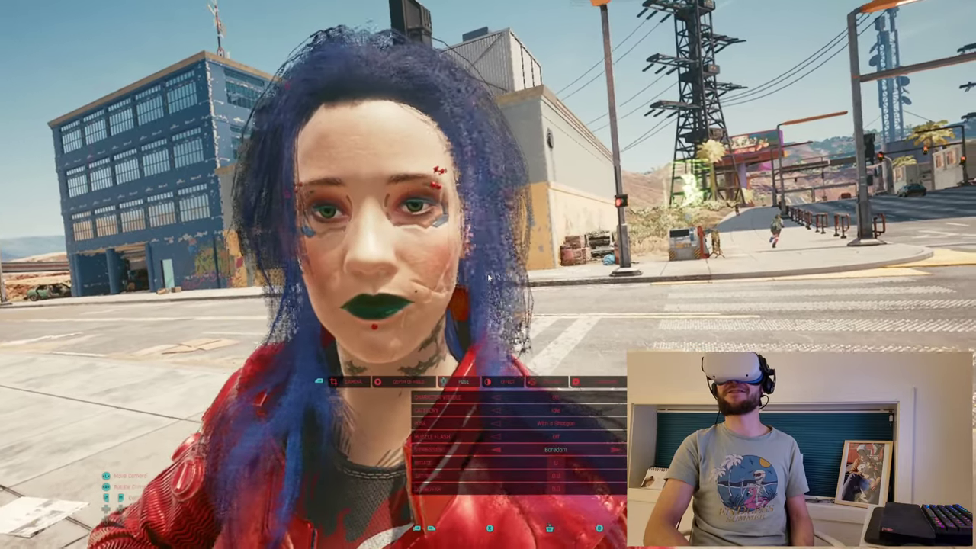
key("Right")
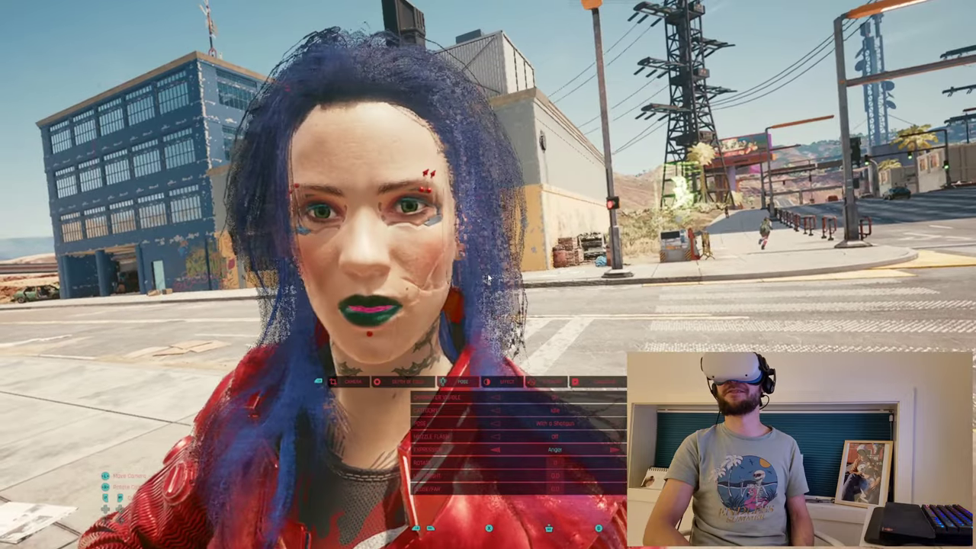
key("Right")
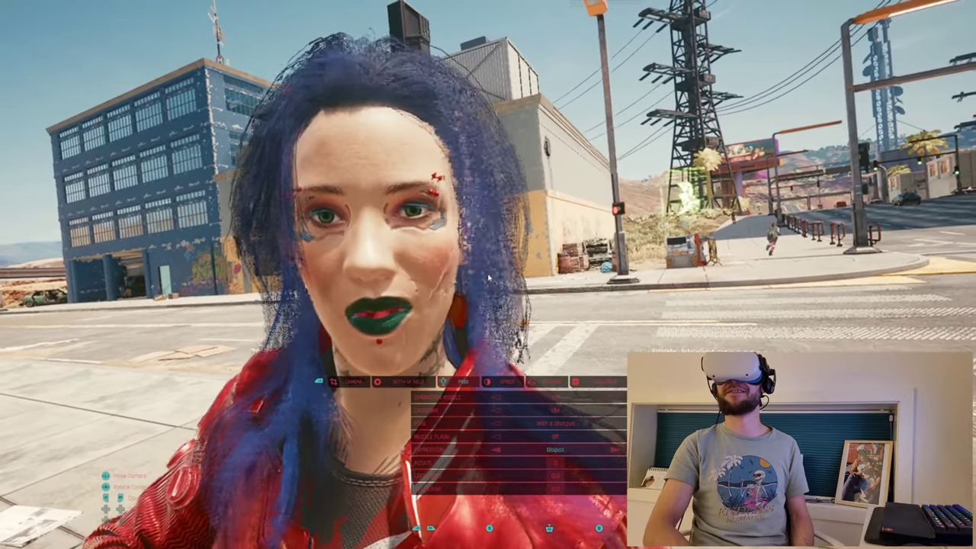